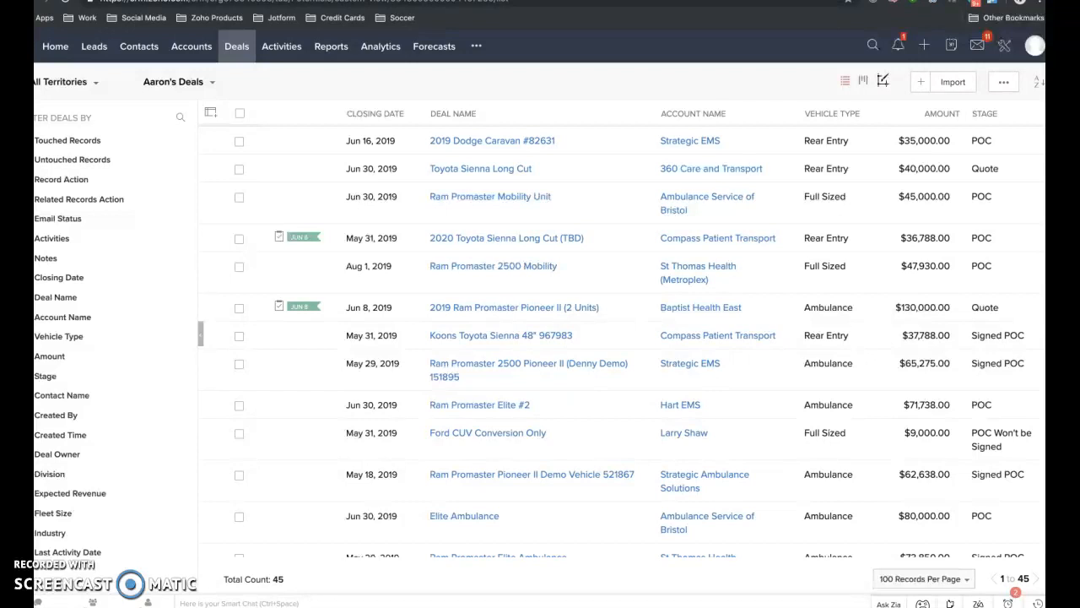
- Look through the saved deal views, including the favorites, and open the salesperson's own deals view
left_click(214, 84)
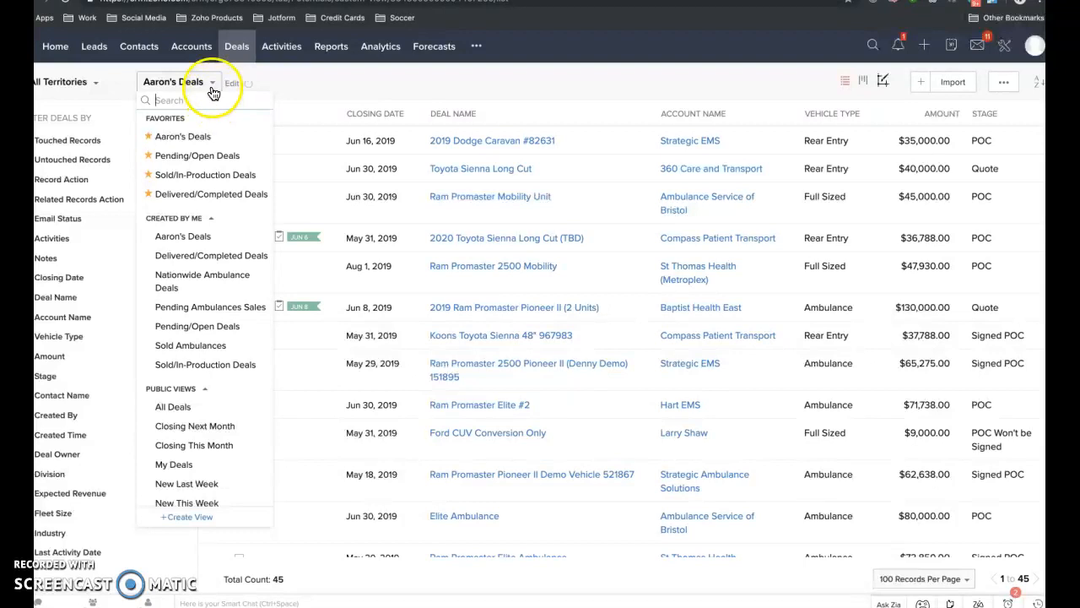
left_click(297, 84)
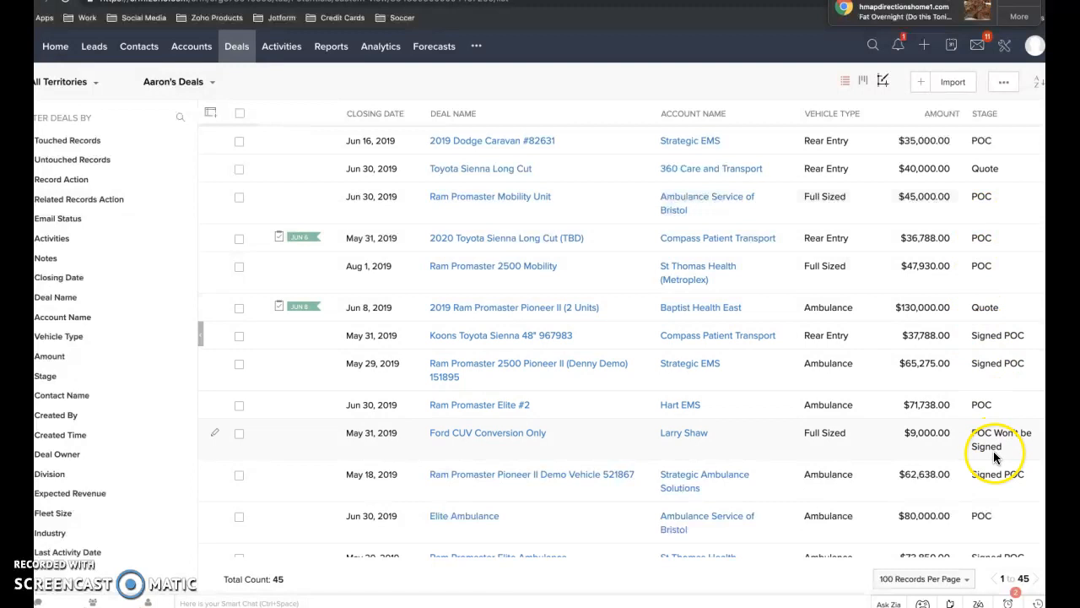
left_click(1024, 2)
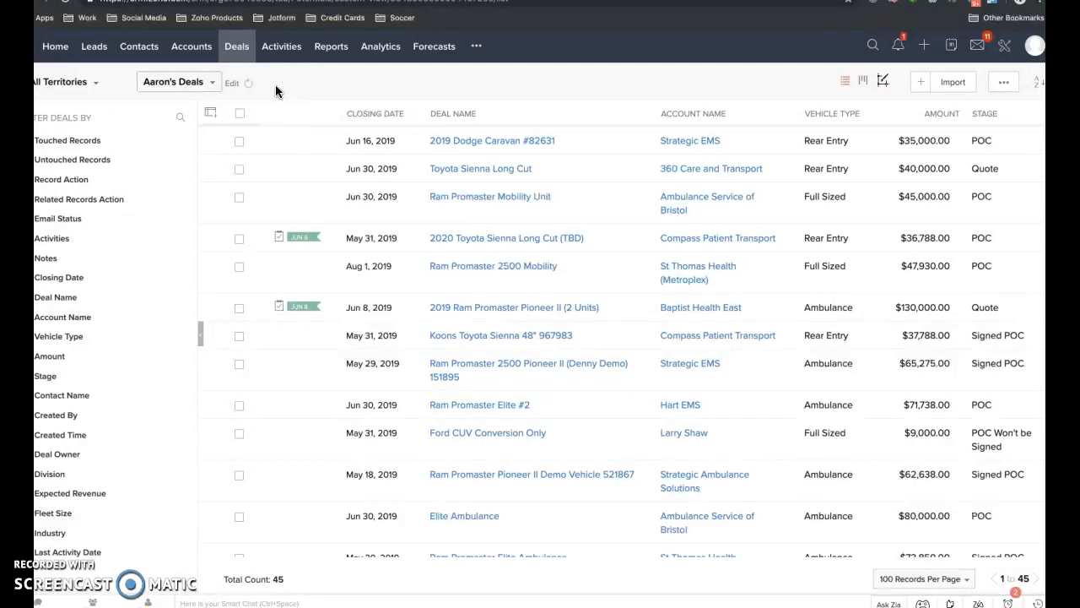
left_click(212, 81)
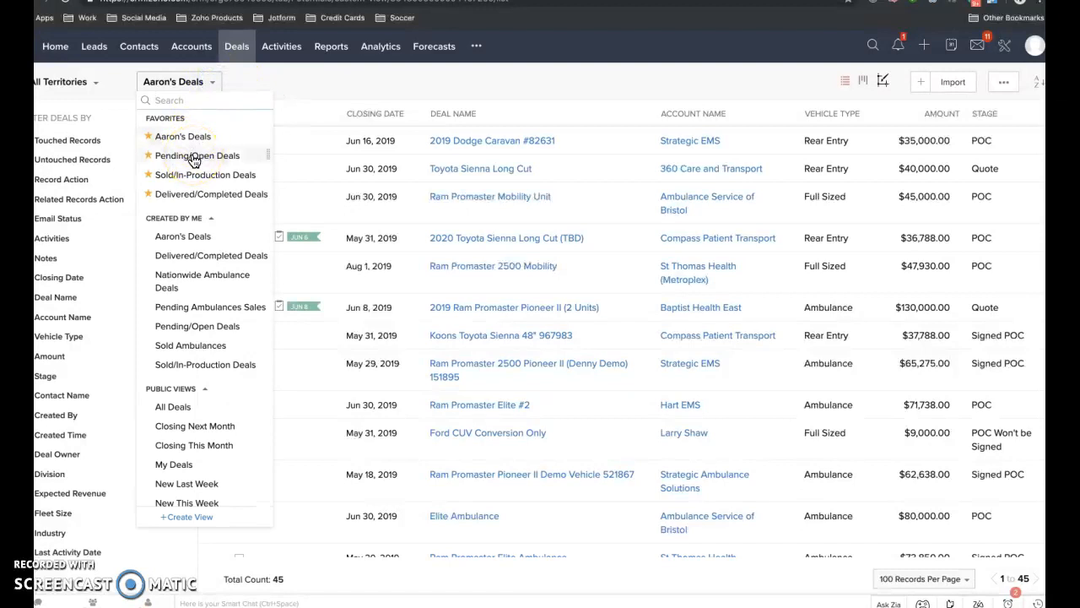
left_click(194, 181)
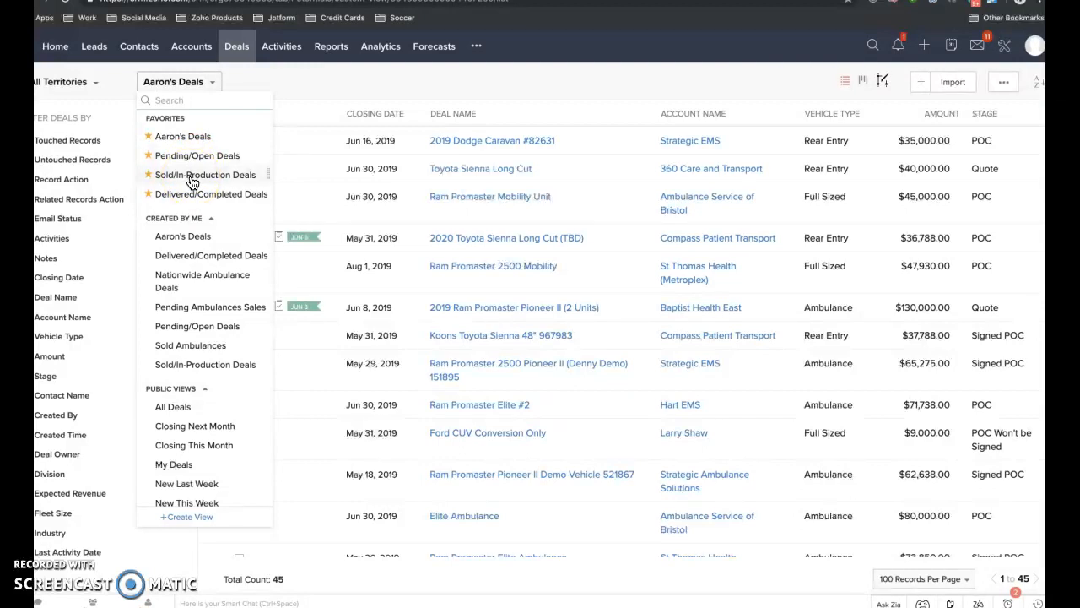
left_click(195, 198)
left_click(202, 138)
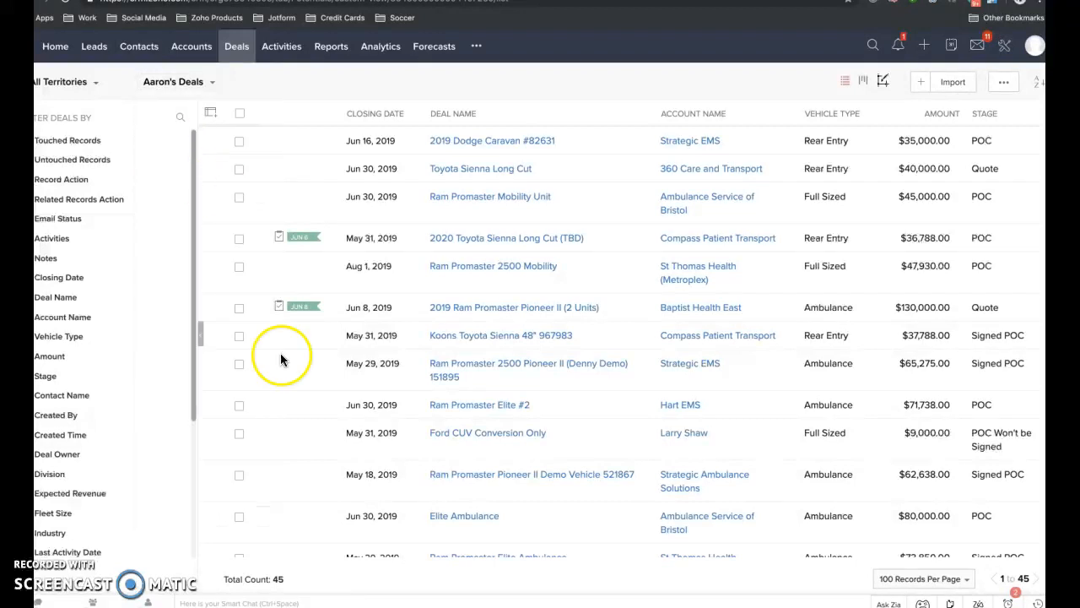
- Switch to the Pending/Open Deals view and examine the listed deals' stages and activity flags
left_click(211, 82)
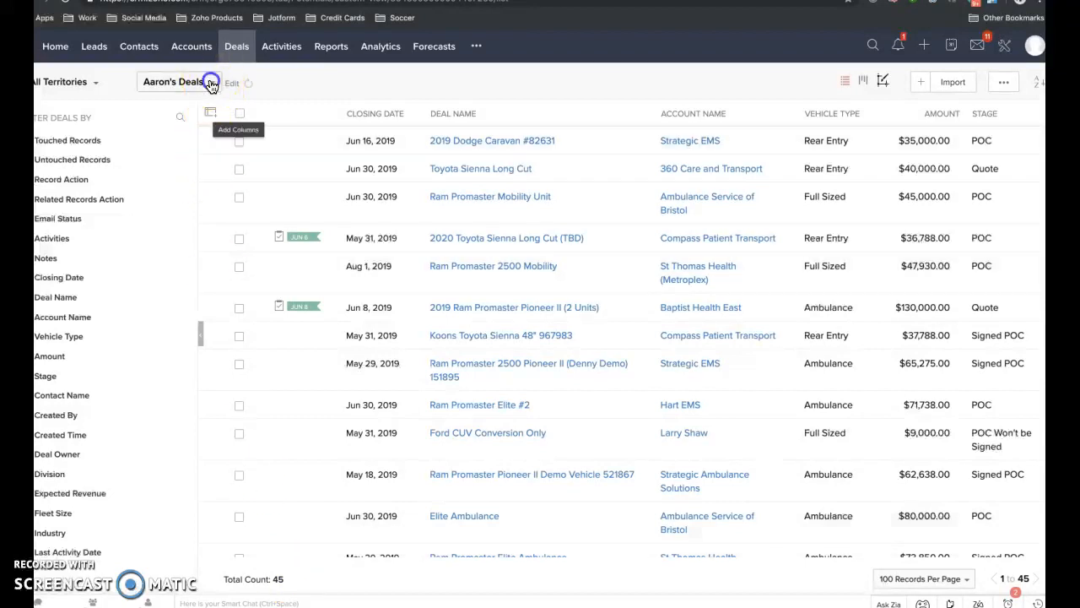
left_click(202, 159)
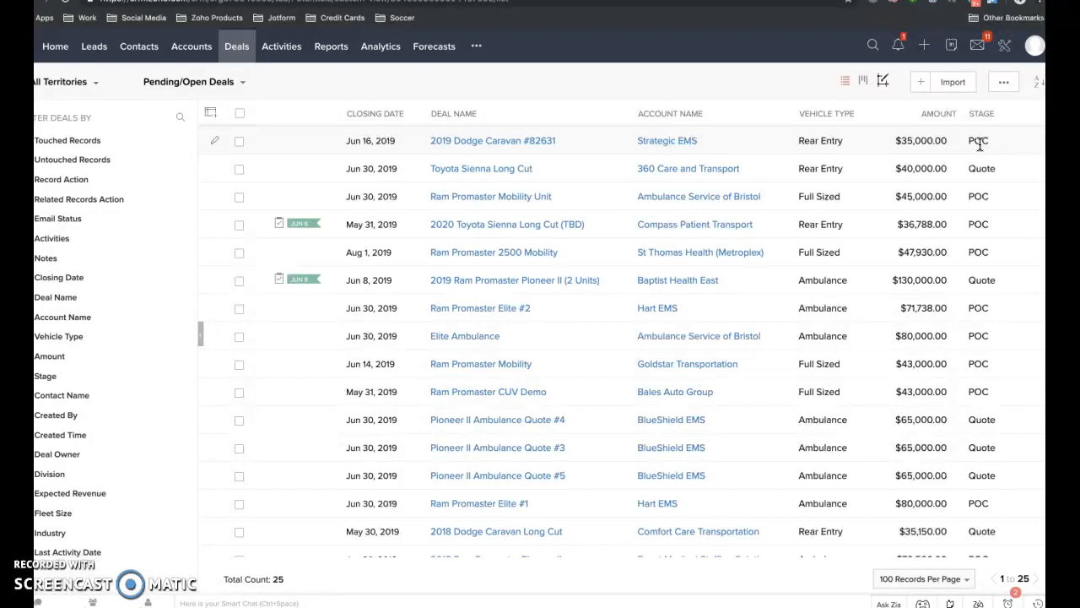
left_click(982, 173)
scroll(1018, 331, "down", 5)
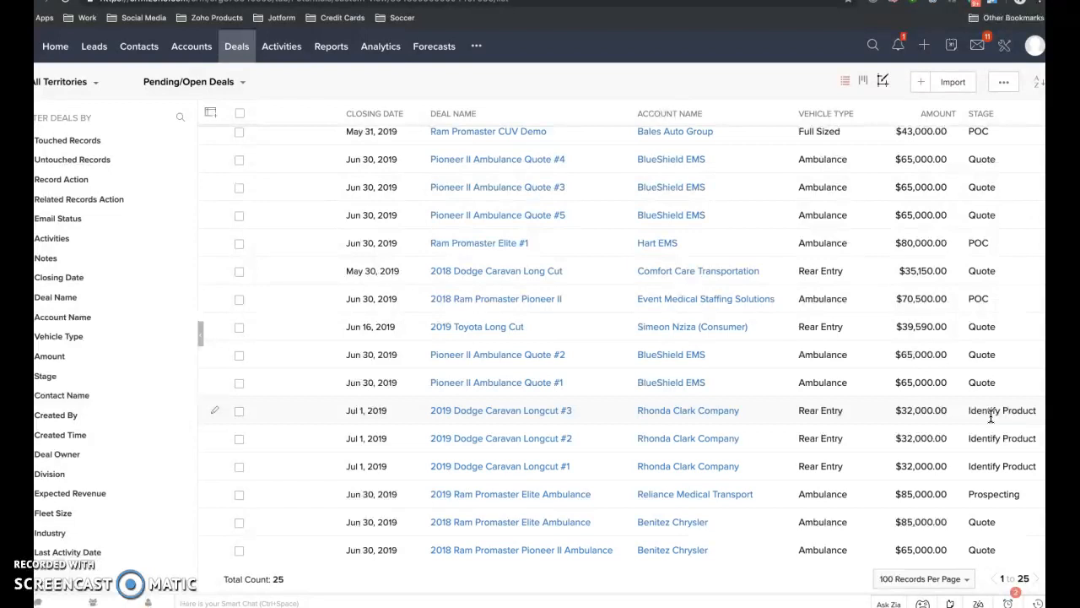
scroll(385, 245, "up", 5)
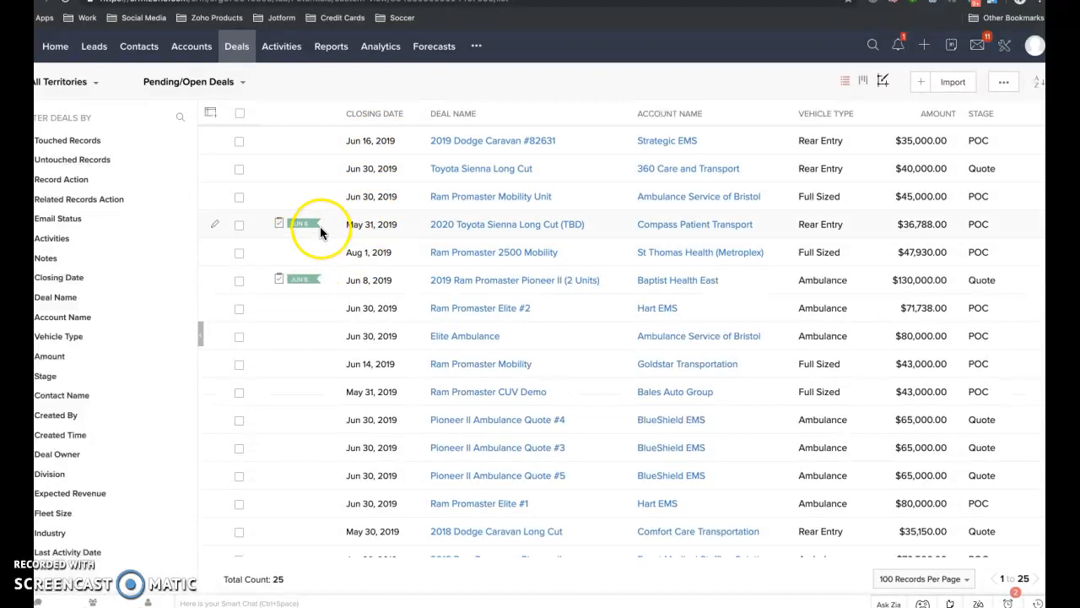
mouse_move(305, 283)
mouse_move(307, 226)
- View the Sold/In-Production Deals list, followed by the Delivered/Completed Deals list
left_click(243, 81)
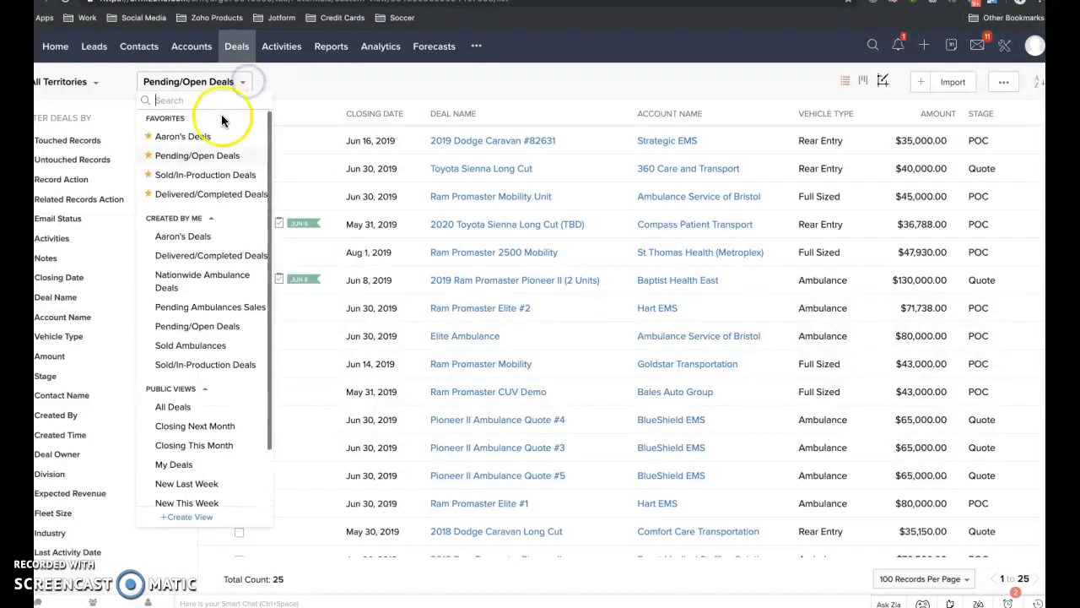
left_click(213, 176)
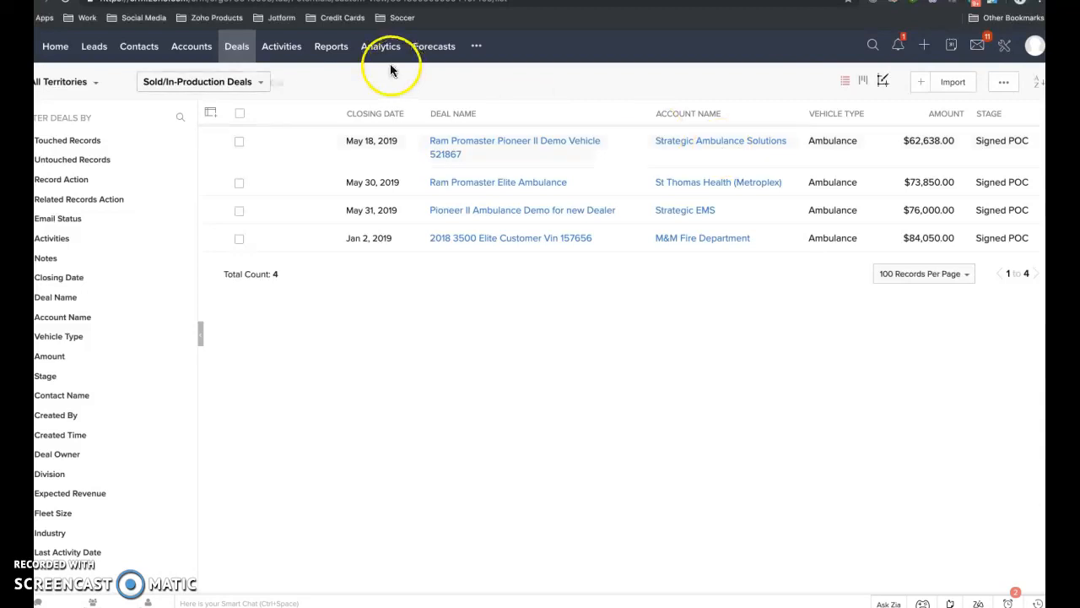
left_click(261, 83)
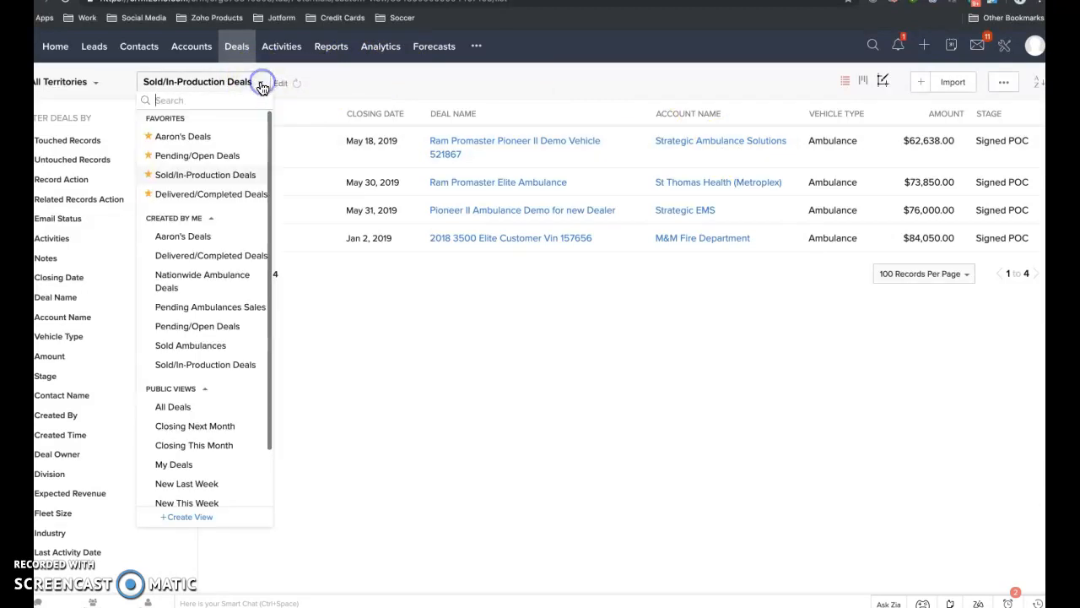
left_click(215, 198)
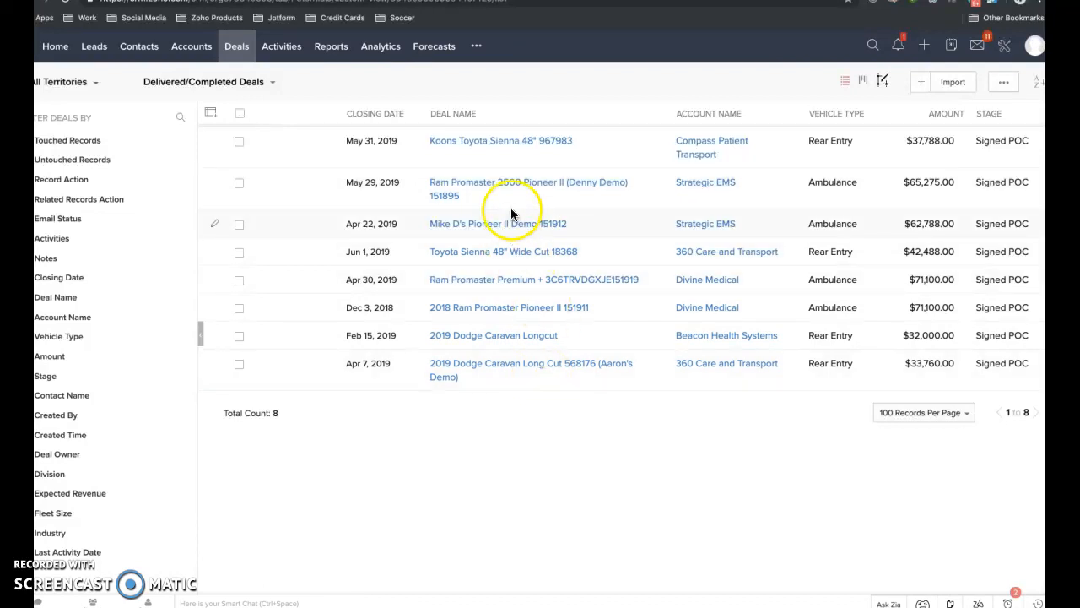
left_click(271, 85)
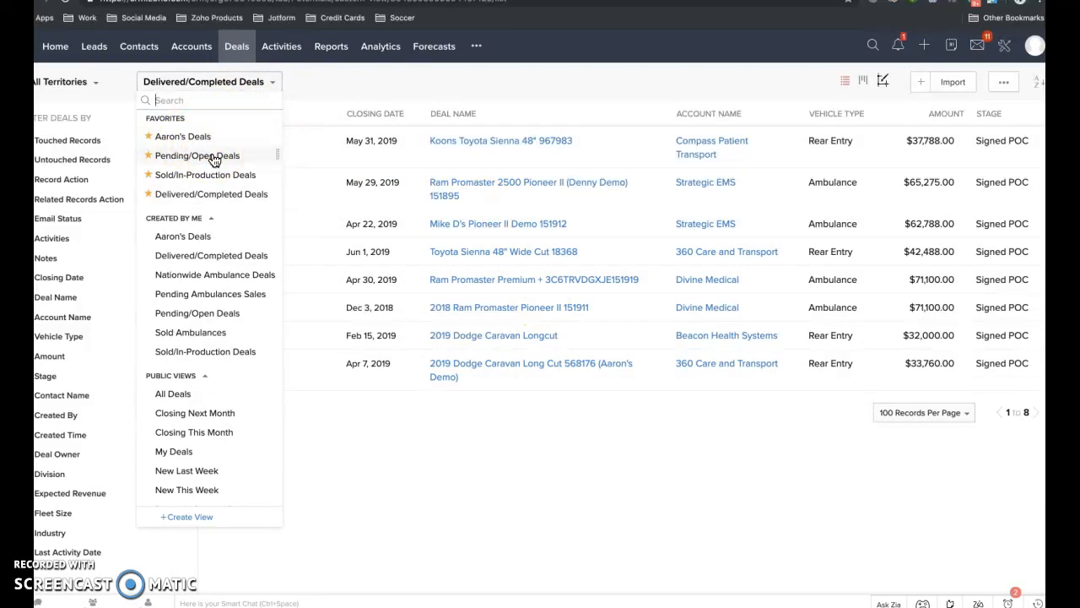
left_click(200, 195)
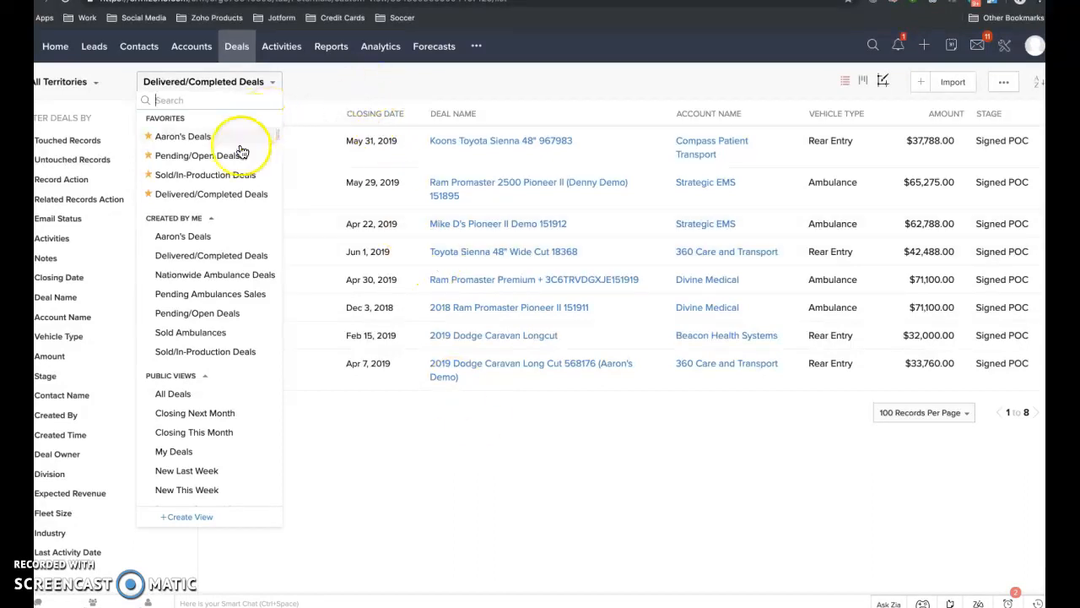
- Go back to the salesperson's own deals view, switch to Pending/Open Deals and open that view for editing
left_click(210, 137)
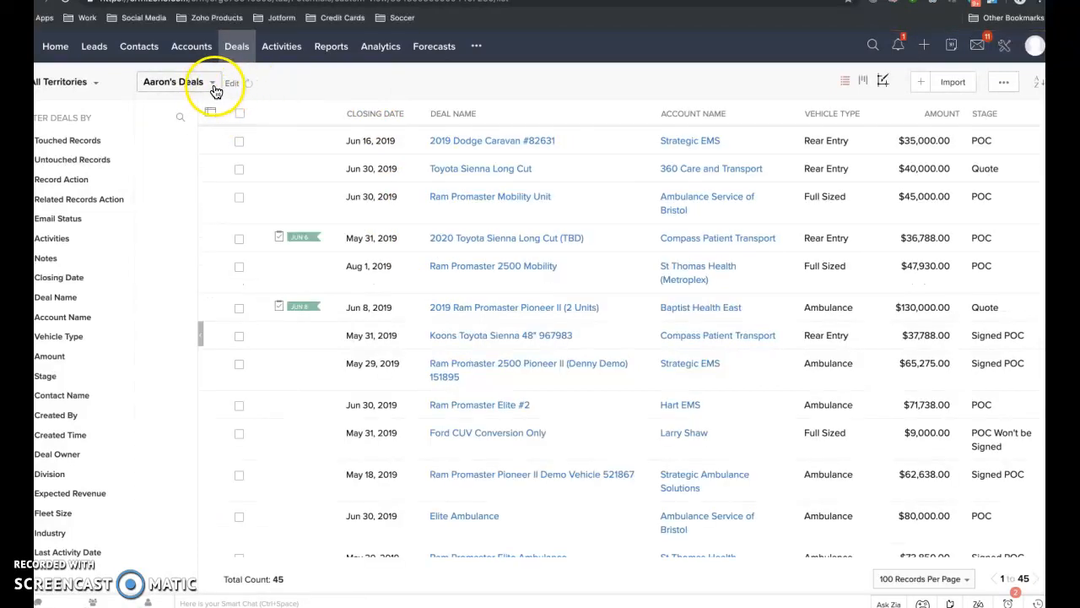
left_click(213, 82)
left_click(197, 160)
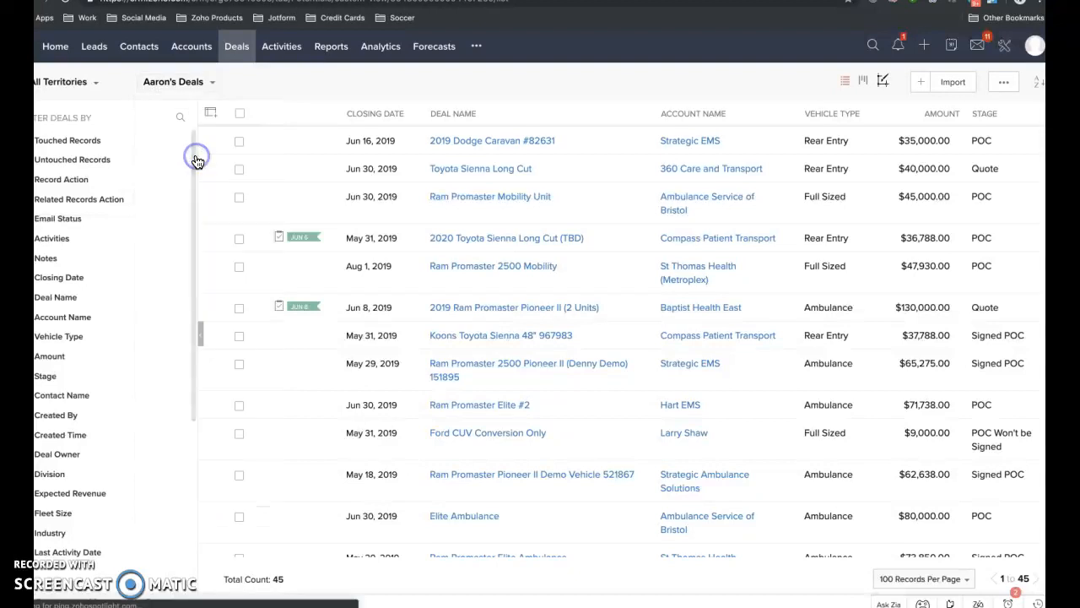
left_click(262, 86)
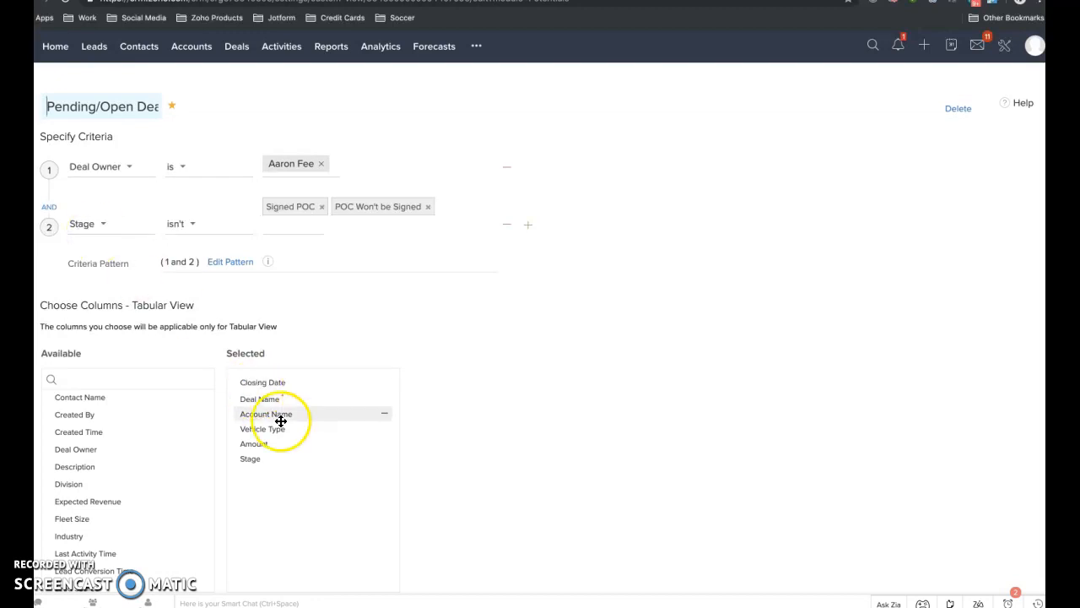
- Examine the Pending/Open Deals view's criteria, selected columns and sharing options, and save the view as it is
scroll(279, 422, "down", 3)
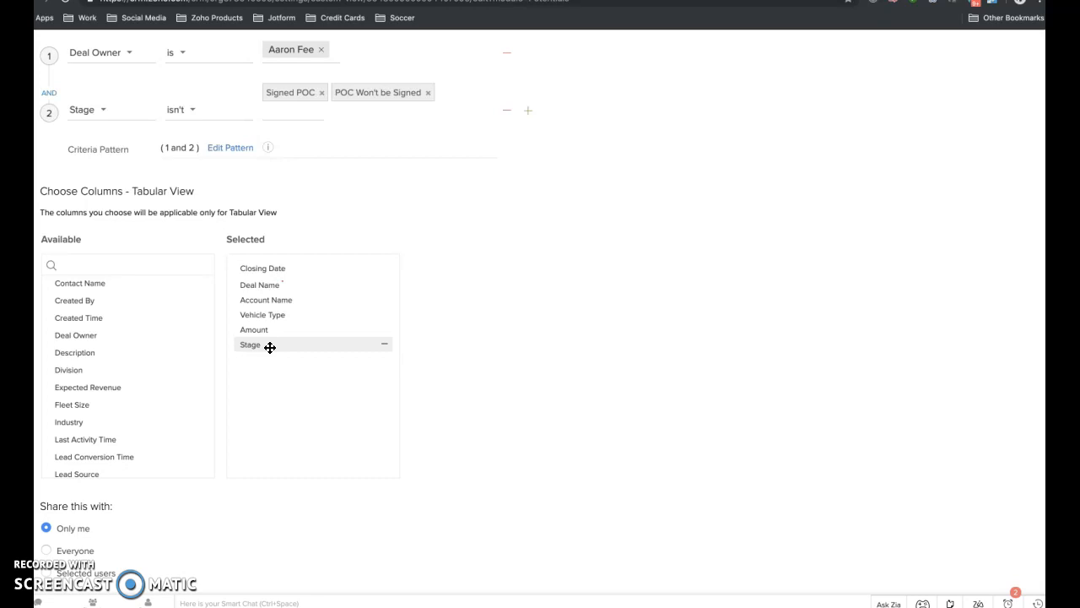
scroll(270, 347, "up", 2)
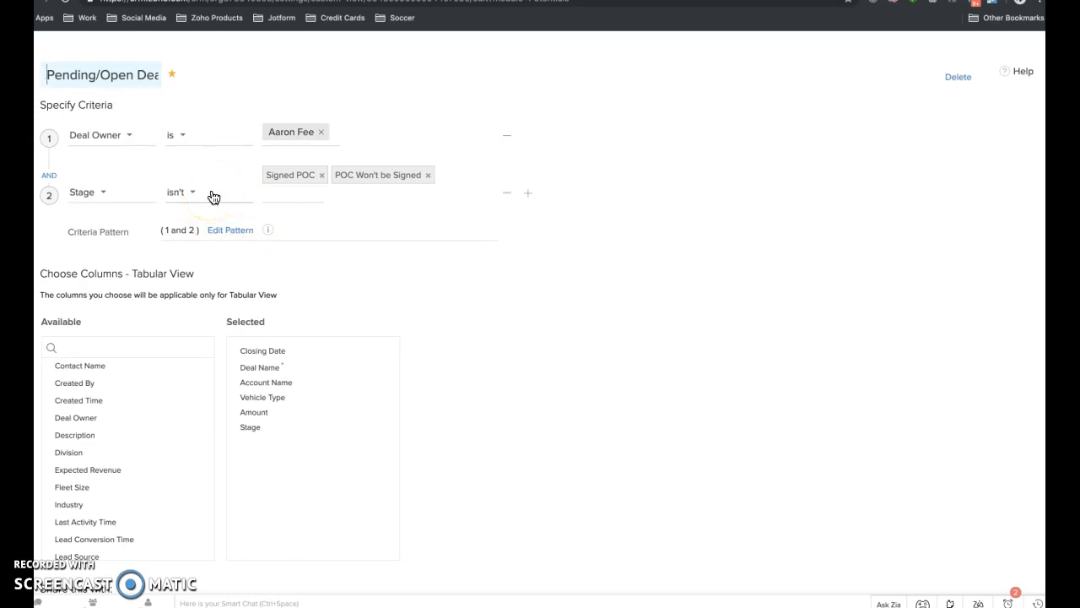
scroll(213, 196, "down", 4)
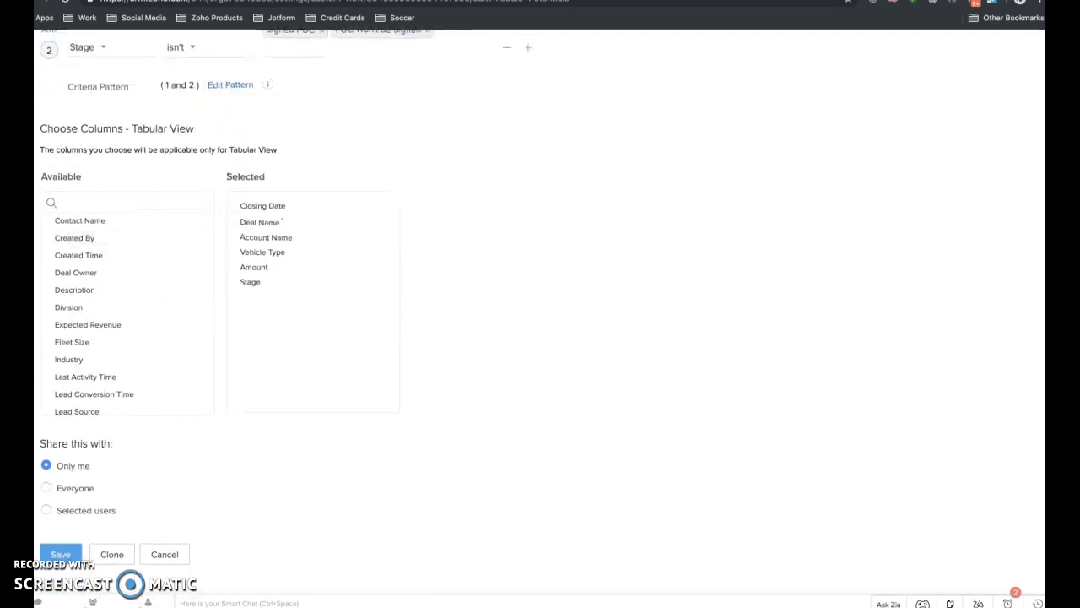
left_click(63, 554)
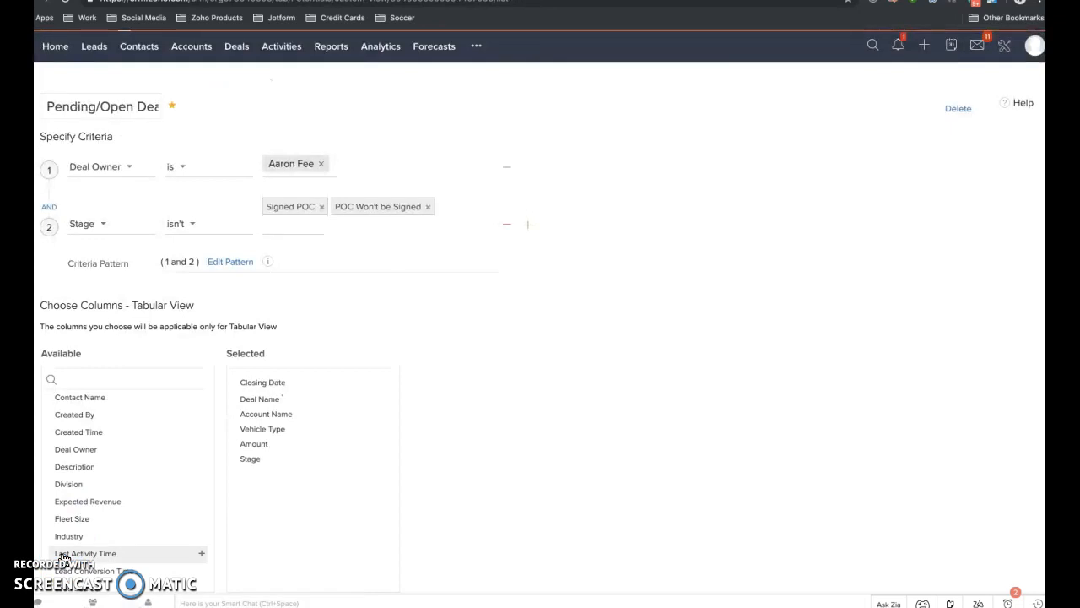
- Open the Sold/In-Production Deals view for editing, review its owner, stage and next step criteria, and save it without changes
left_click(242, 82)
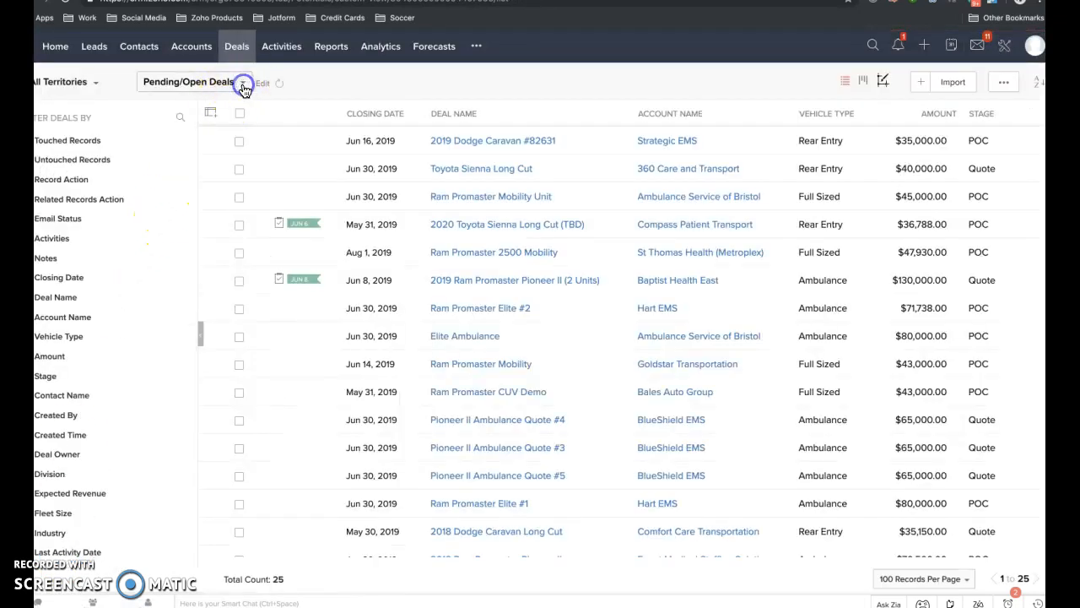
left_click(203, 174)
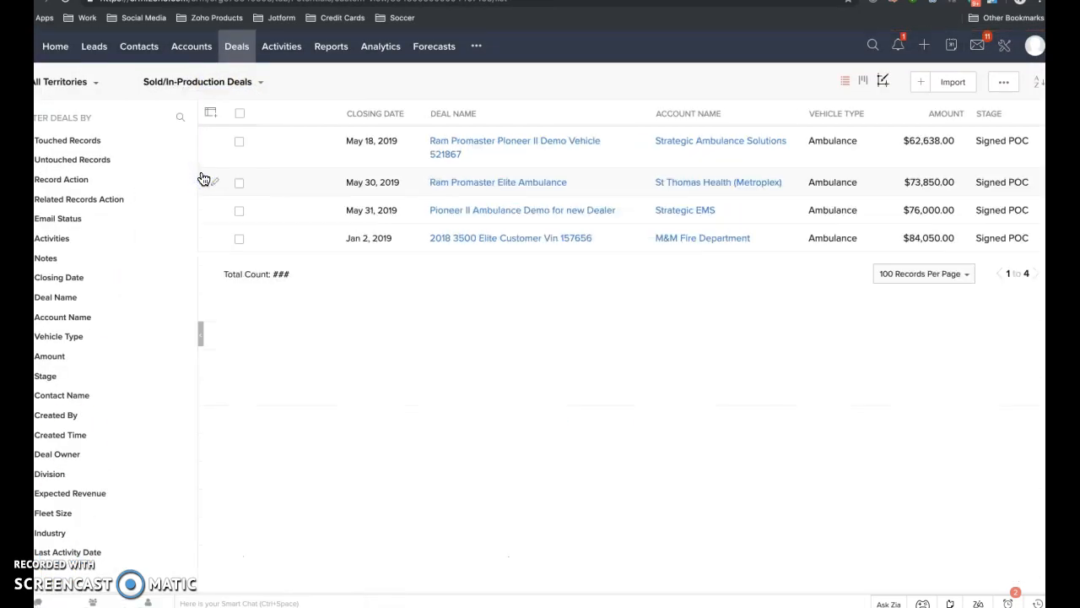
left_click(281, 85)
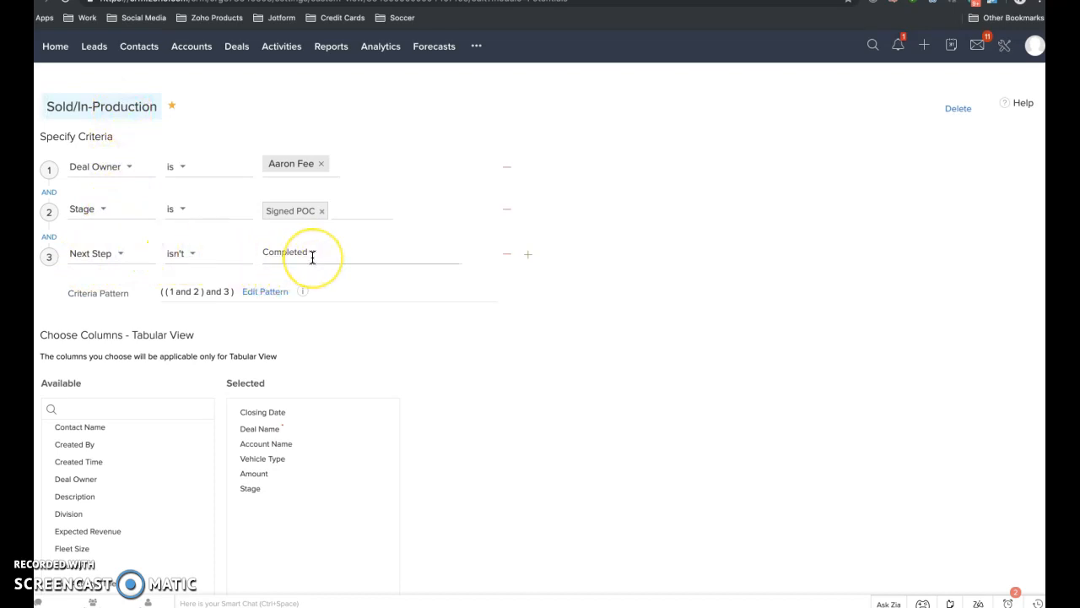
scroll(313, 258, "down", 1)
scroll(313, 257, "down", 5)
left_click(61, 554)
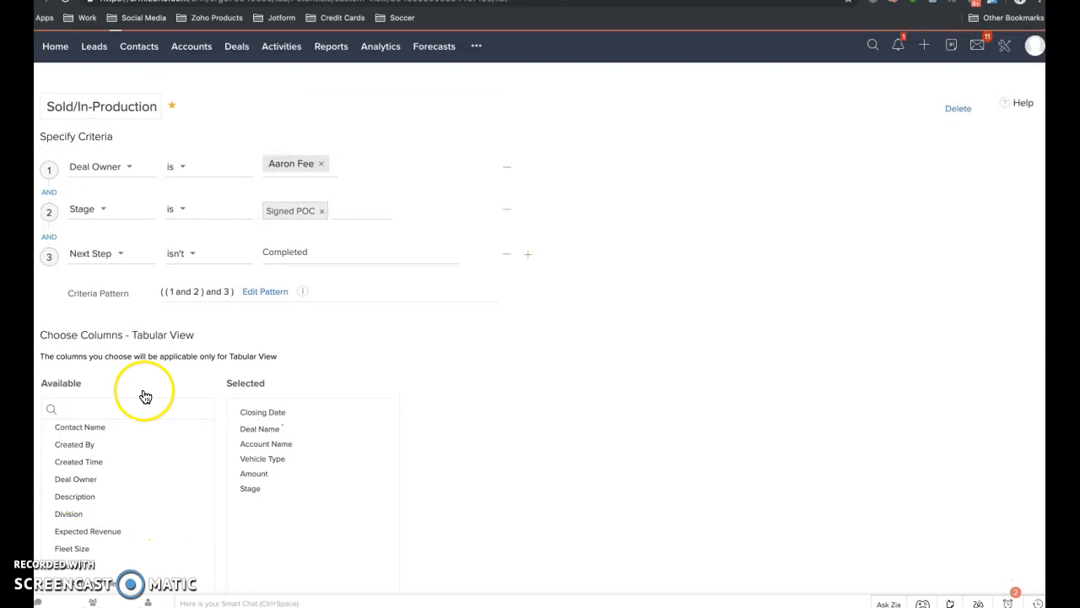
- Open the Delivered/Completed Deals view for editing, review its owner, stage and next step criteria, and save it without changes
left_click(261, 85)
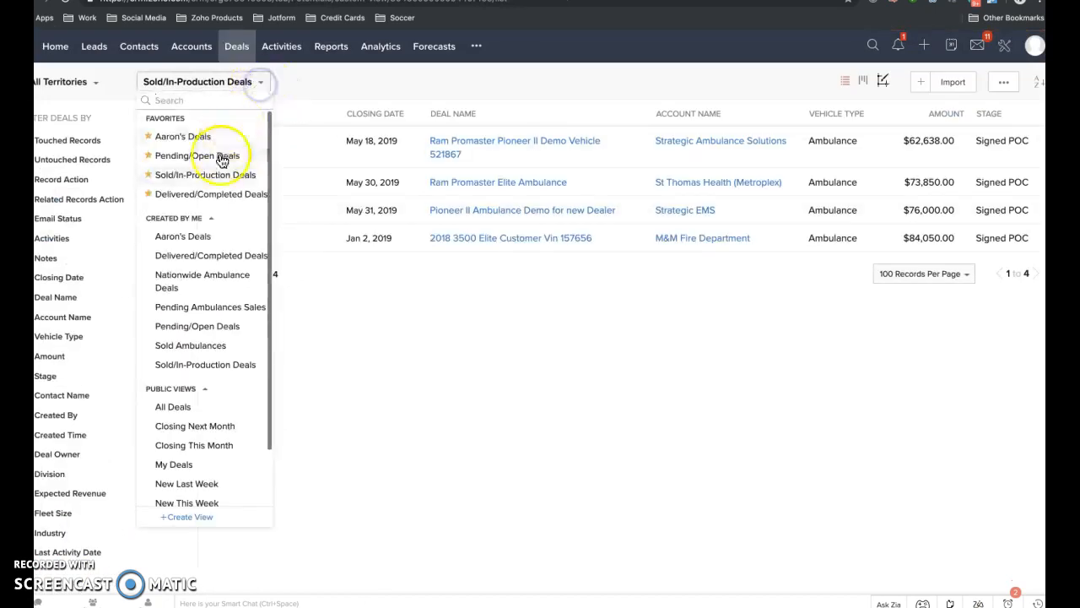
left_click(204, 197)
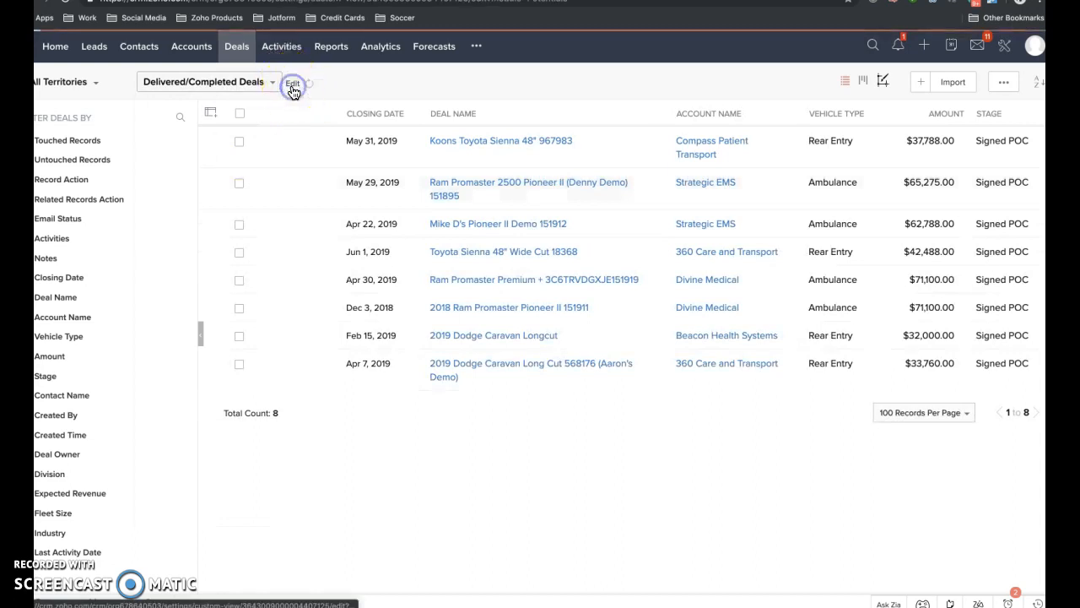
left_click(291, 83)
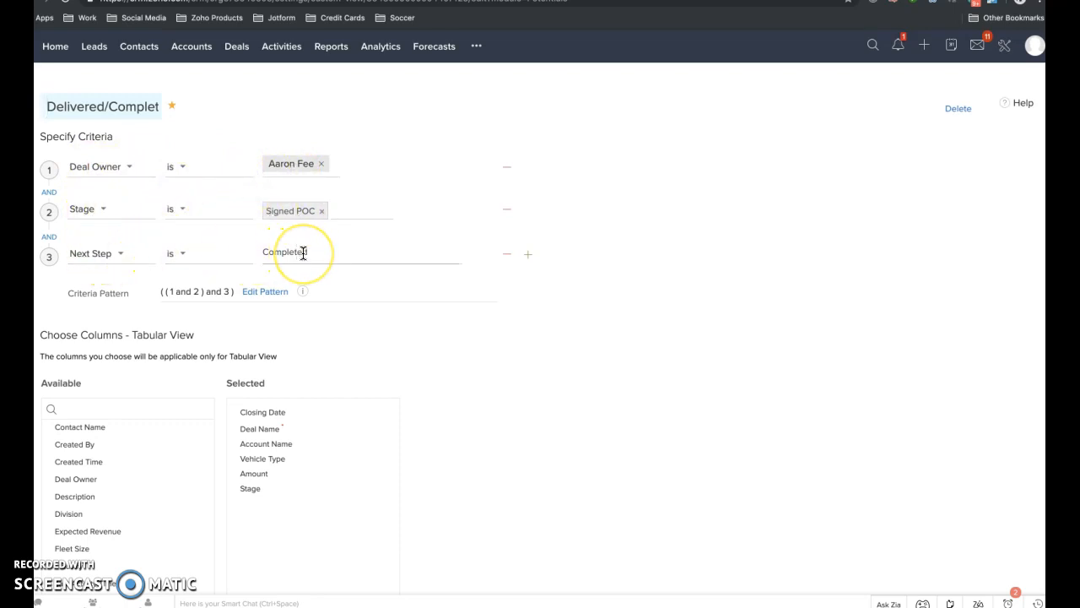
scroll(302, 252, "down", 3)
left_click(71, 554)
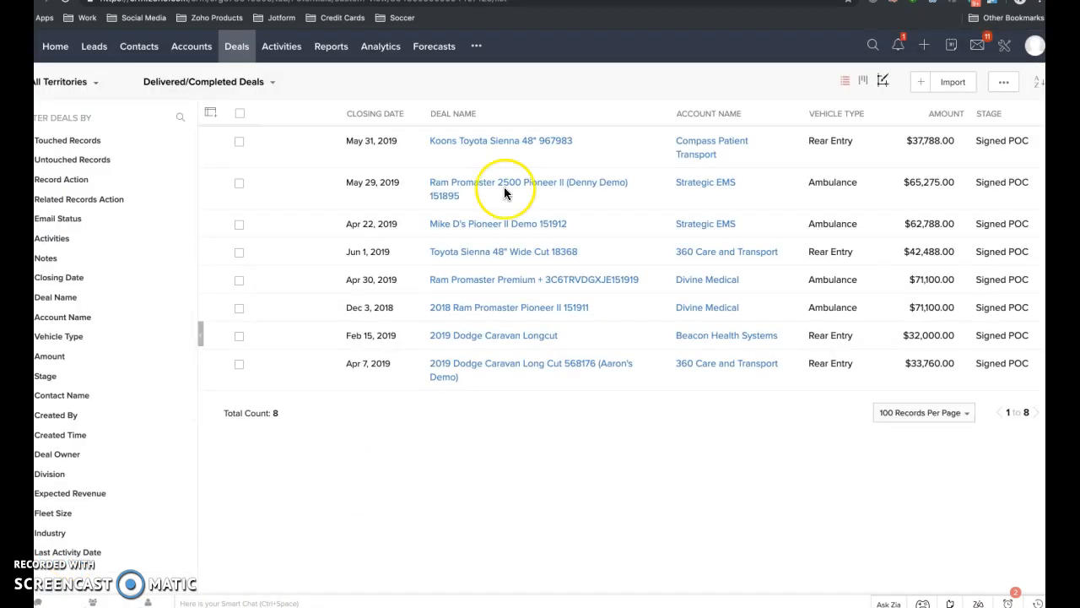
- Open the Koons Toyota Sienna 48" deal, check its Stage and Next Step fields, and return to the deals list
left_click(498, 142)
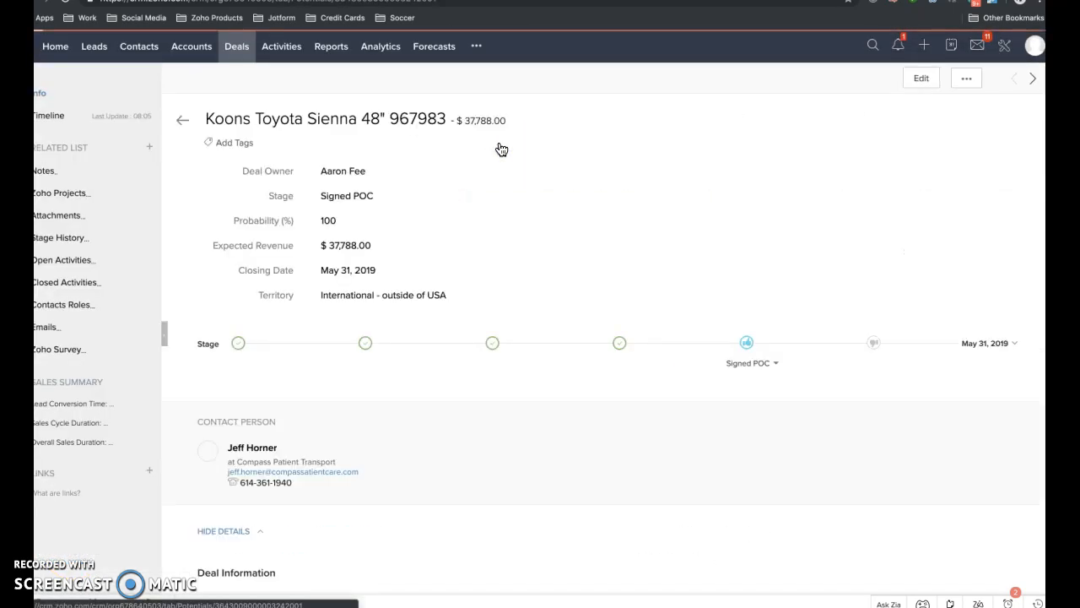
scroll(391, 332, "down", 2)
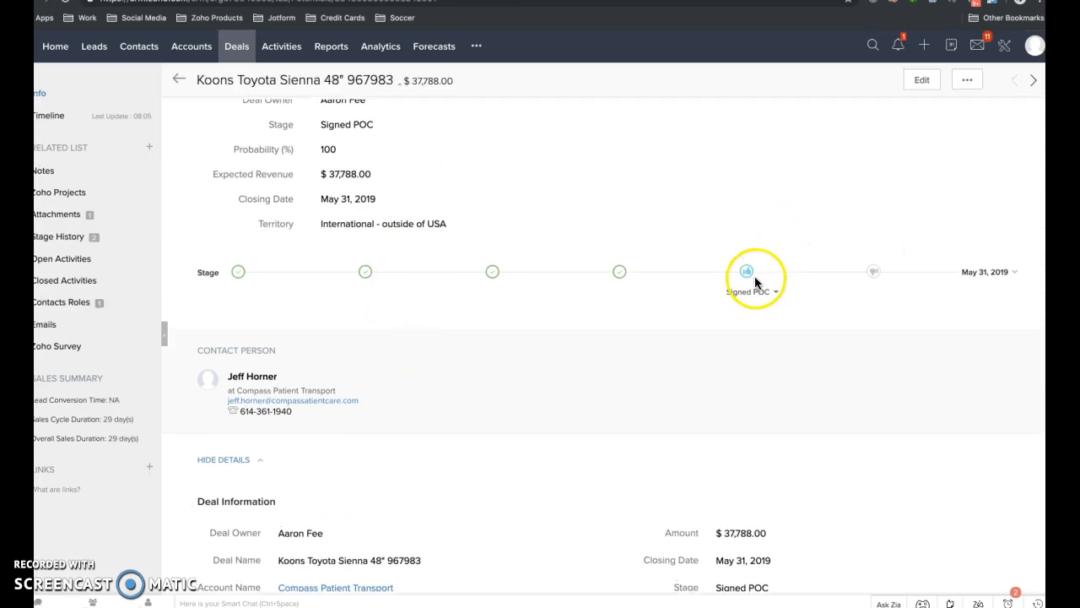
scroll(464, 362, "down", 5)
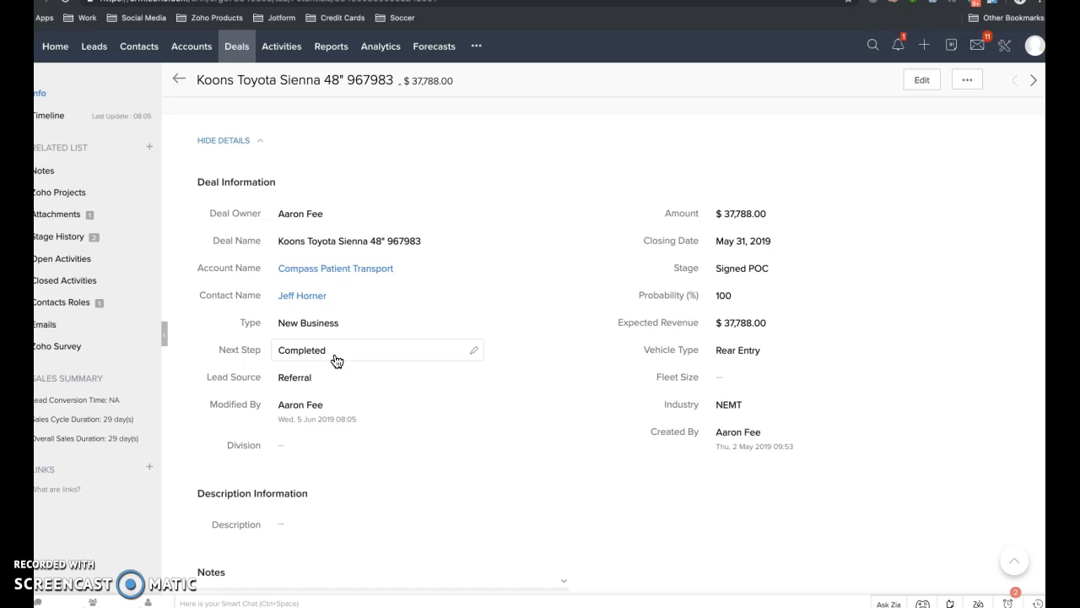
left_click(179, 79)
- In the Sold/In-Production Deals view, check the Next Step of the Ram Promaster Pioneer II Demo Vehicle deal and return to the list
left_click(265, 83)
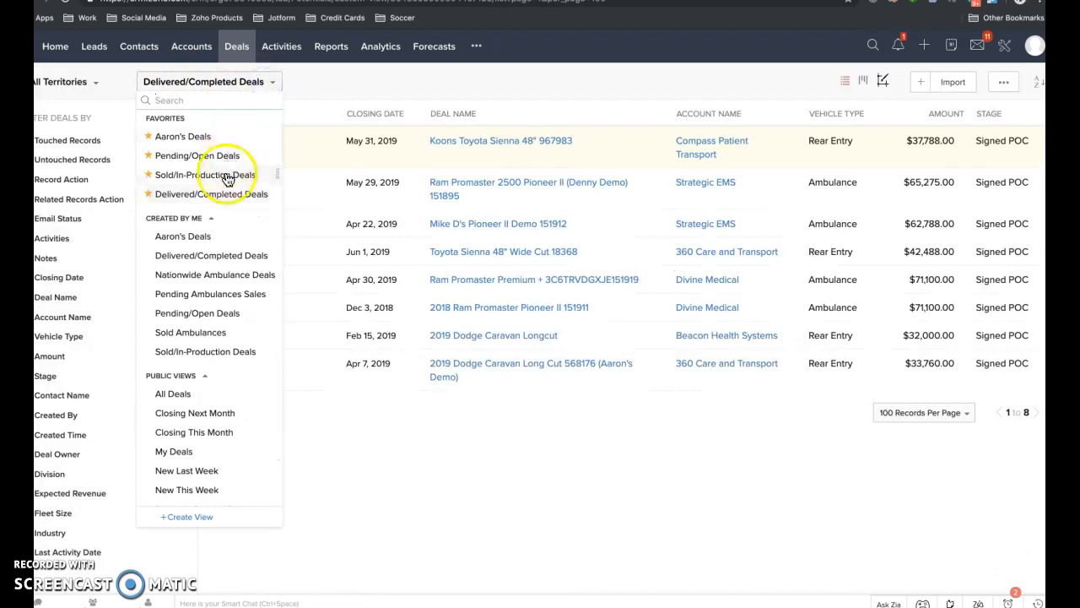
left_click(226, 176)
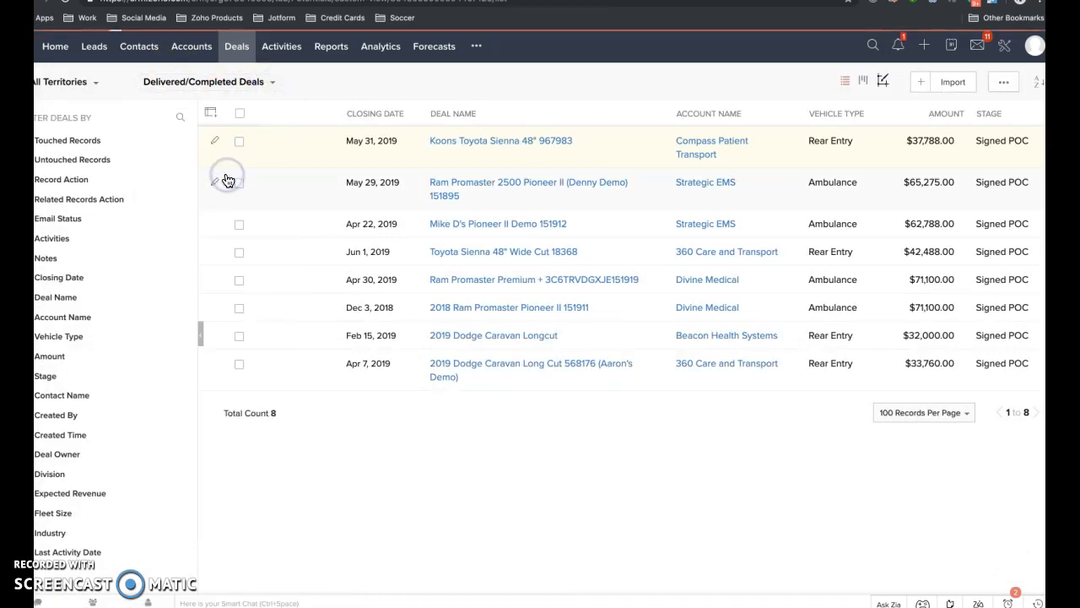
left_click(509, 147)
scroll(396, 317, "down", 3)
scroll(396, 317, "down", 4)
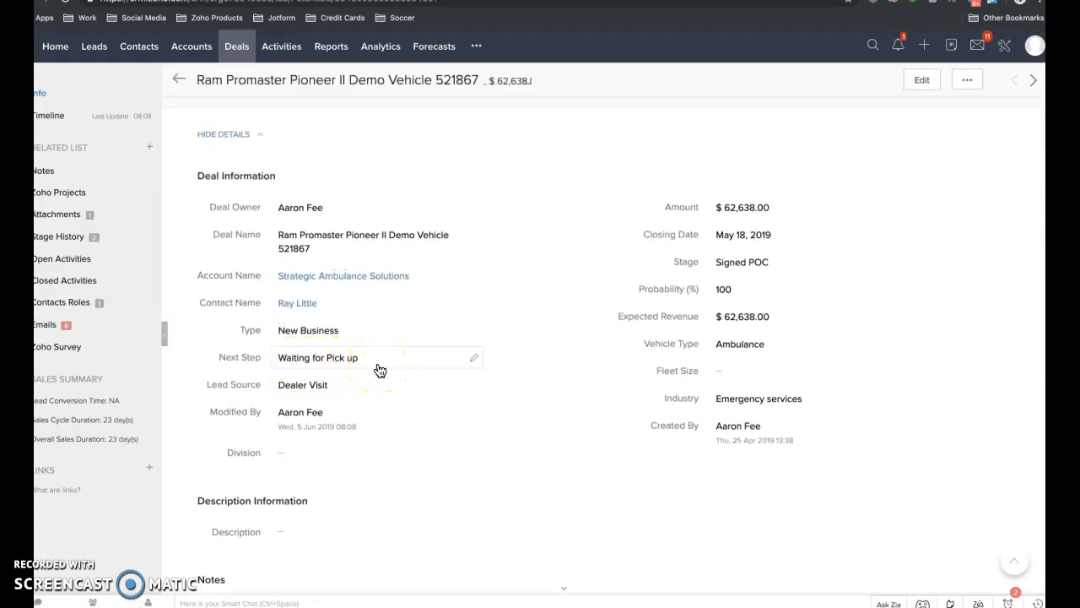
scroll(379, 370, "up", 2)
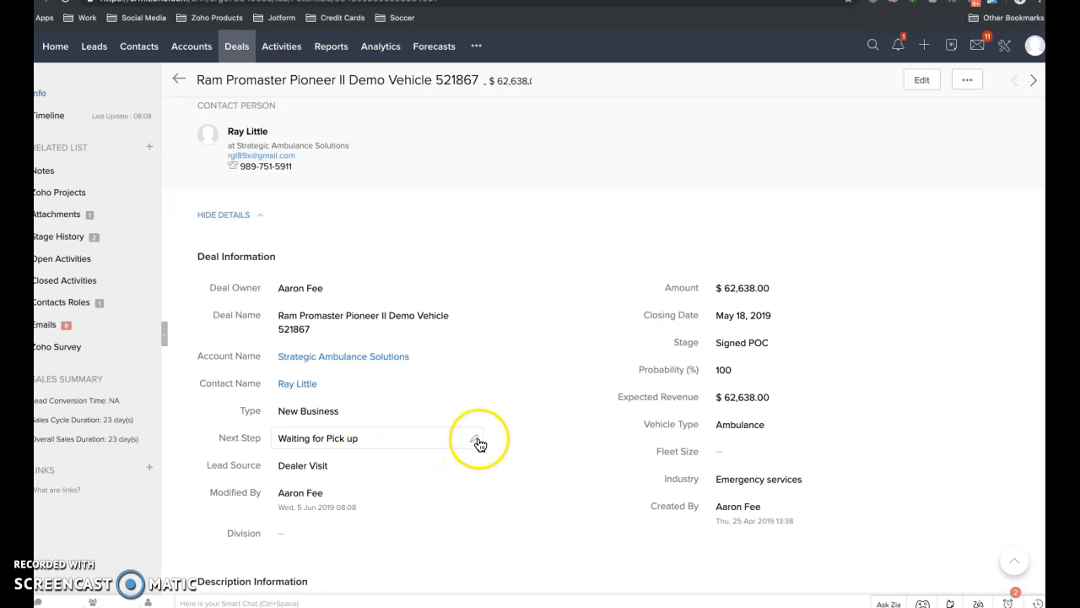
left_click(174, 82)
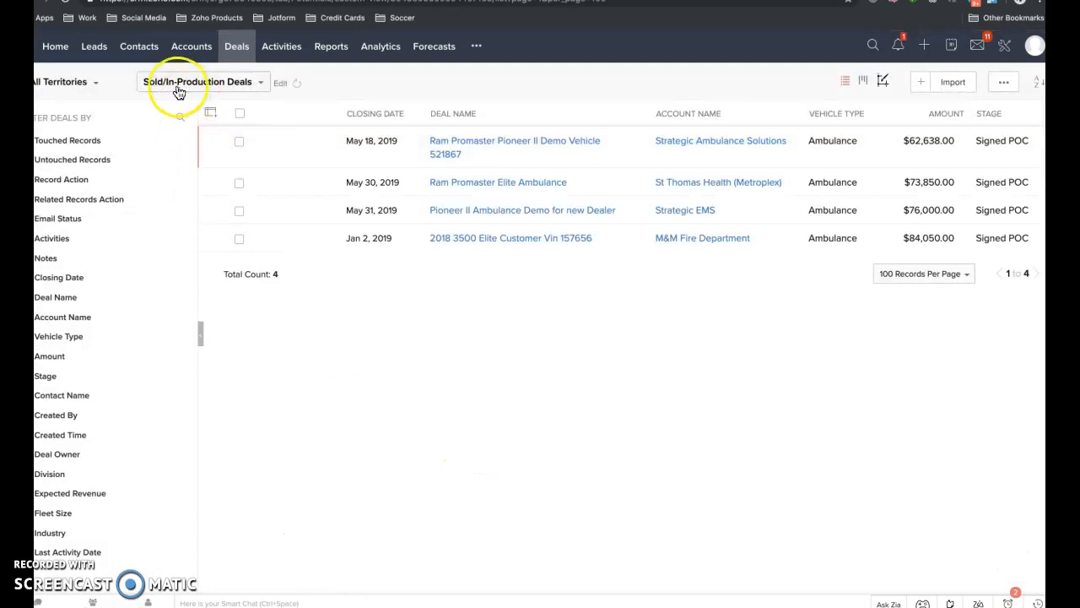
left_click(262, 83)
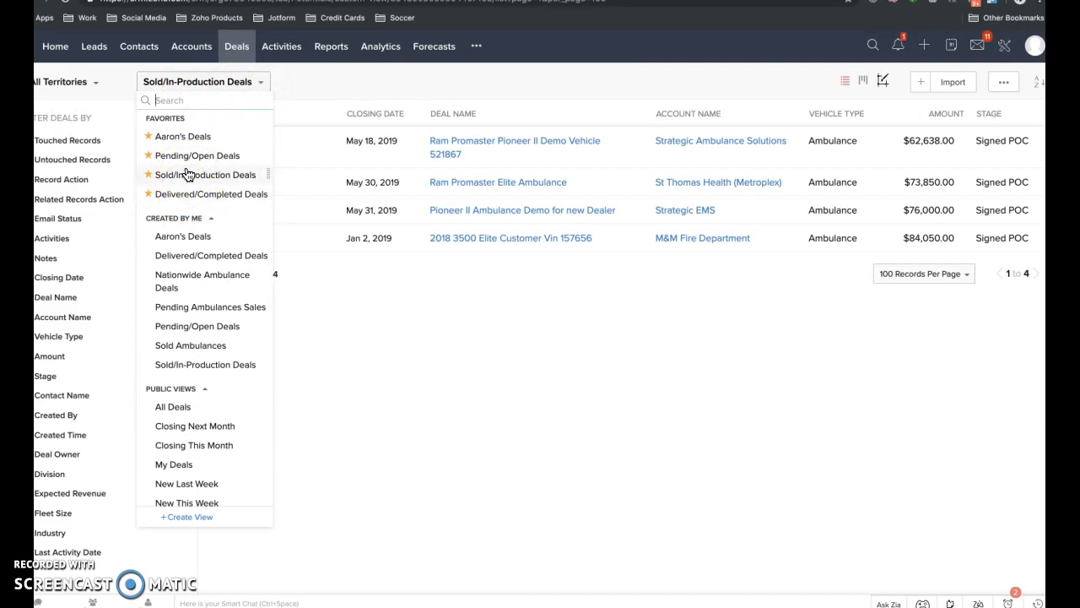
left_click(194, 152)
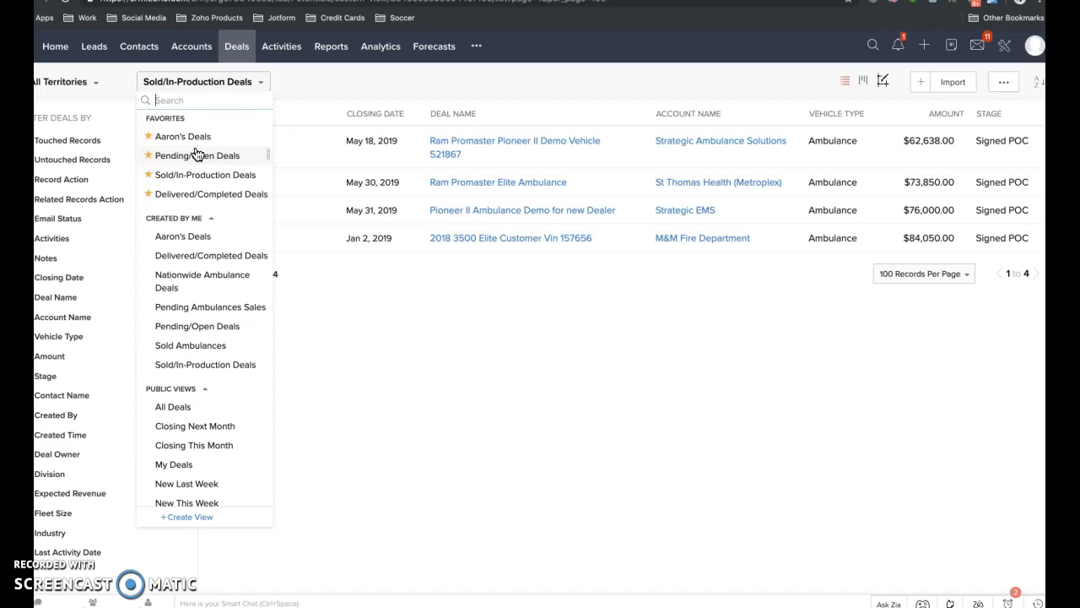
- Open the Ram Promaster Pioneer II Demo Vehicle deal and examine its Next Step field
left_click(522, 149)
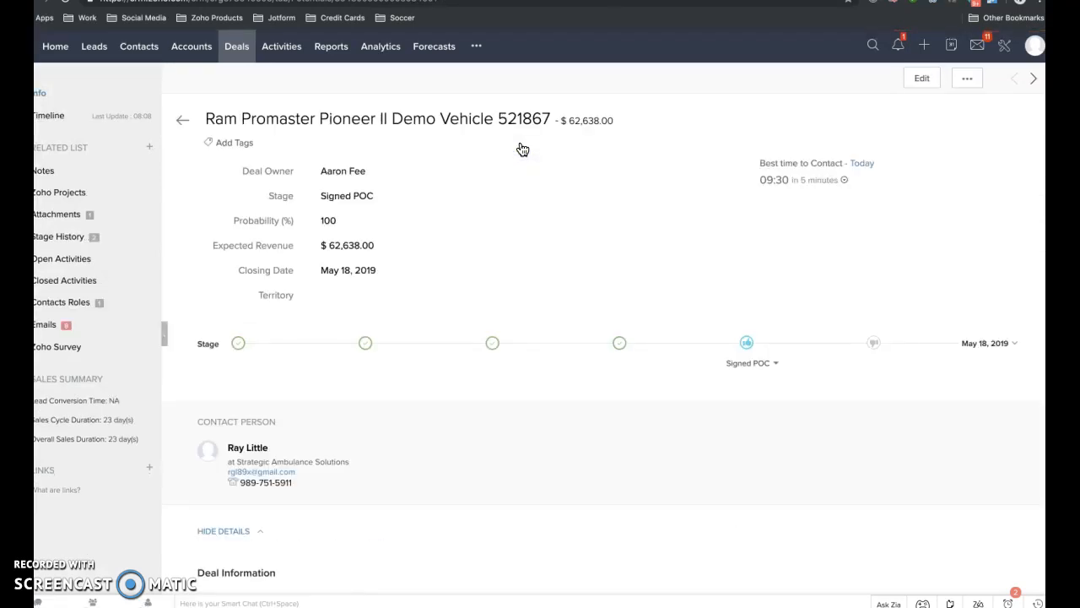
scroll(445, 287, "down", 5)
scroll(446, 289, "down", 3)
scroll(446, 289, "up", 1)
scroll(446, 290, "down", 2)
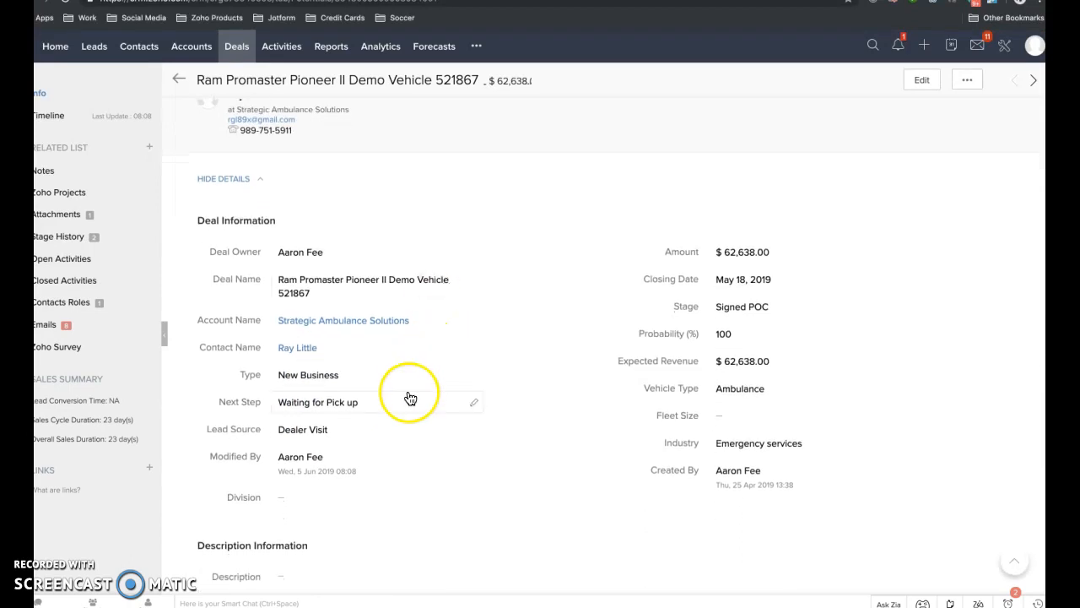
scroll(410, 398, "down", 1)
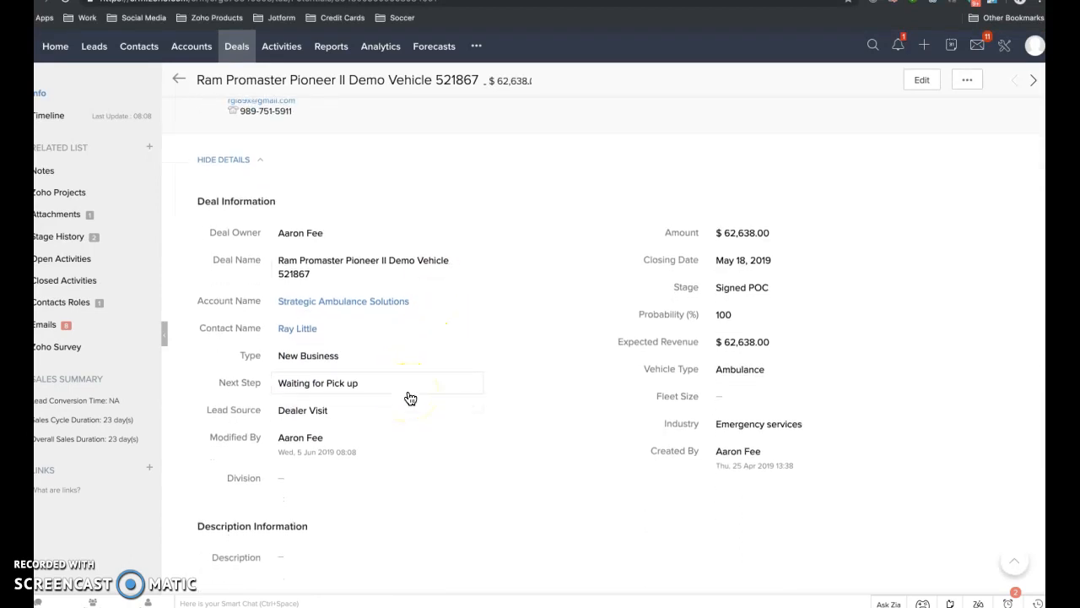
- Start a new open-activity task on this deal with the subject "Follow up on Pick up Date" and due date 06/07/2019
scroll(410, 398, "down", 5)
scroll(410, 398, "down", 3)
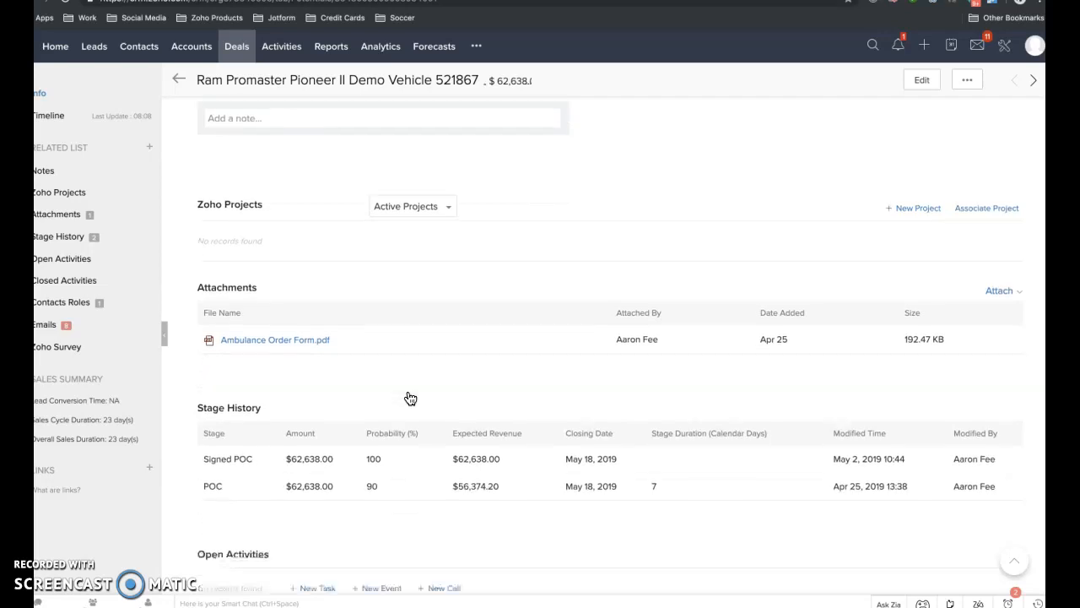
left_click(316, 381)
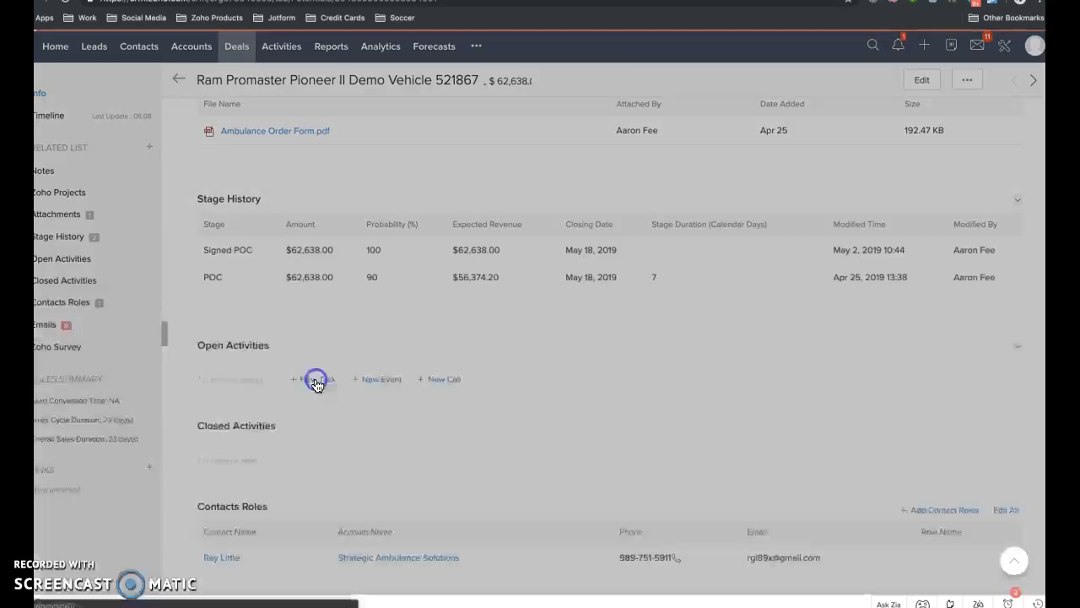
left_click(519, 96)
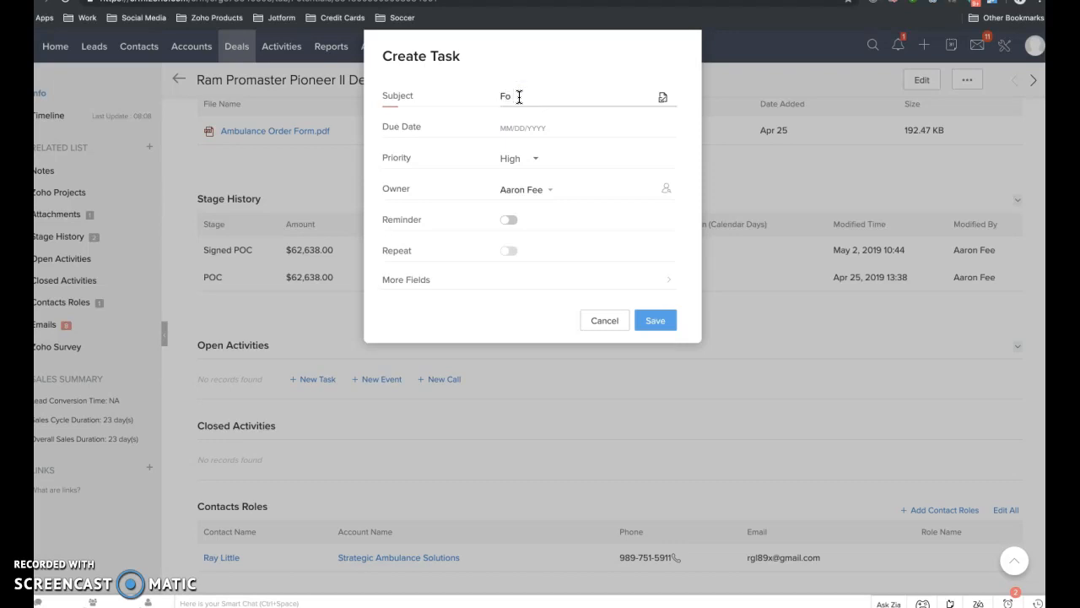
type("Follow up on Pick up Date")
left_click(540, 129)
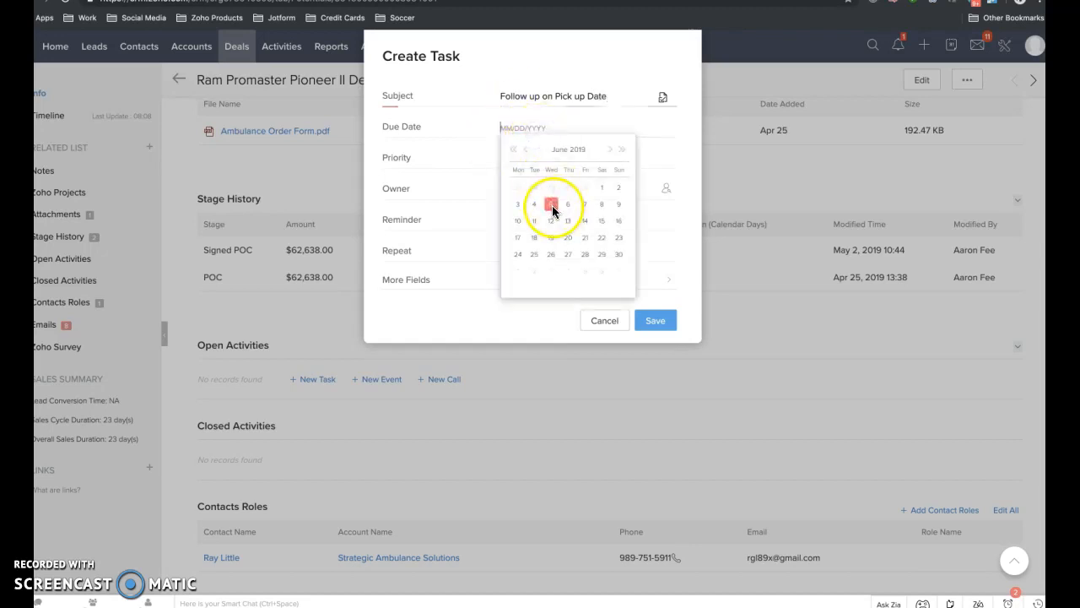
left_click(587, 206)
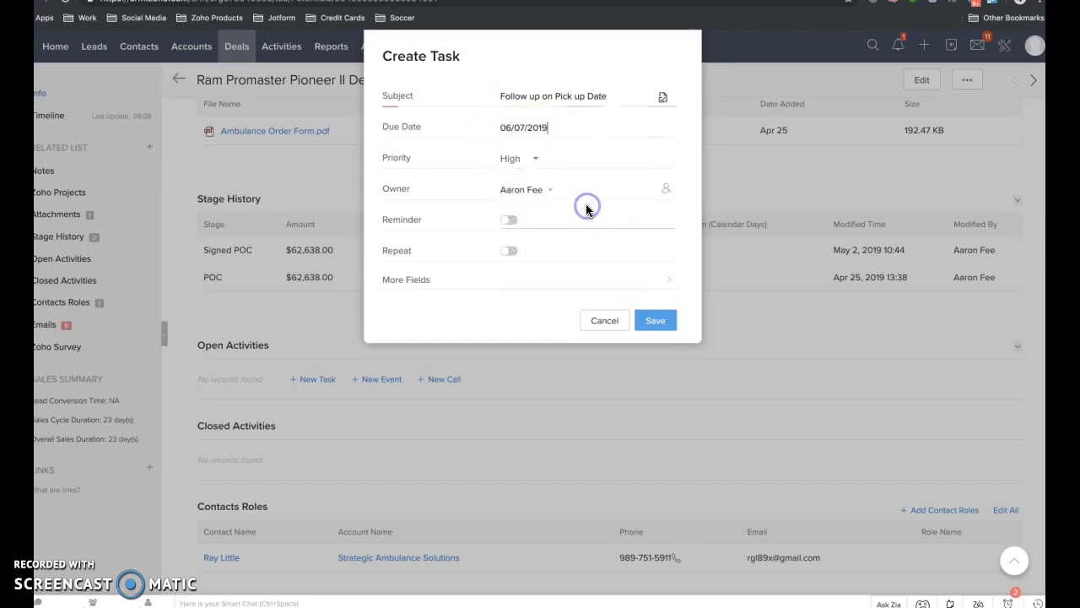
- Add an email reminder for 06/07/2019 at 09:00, save the task and return to the deals list
left_click(513, 221)
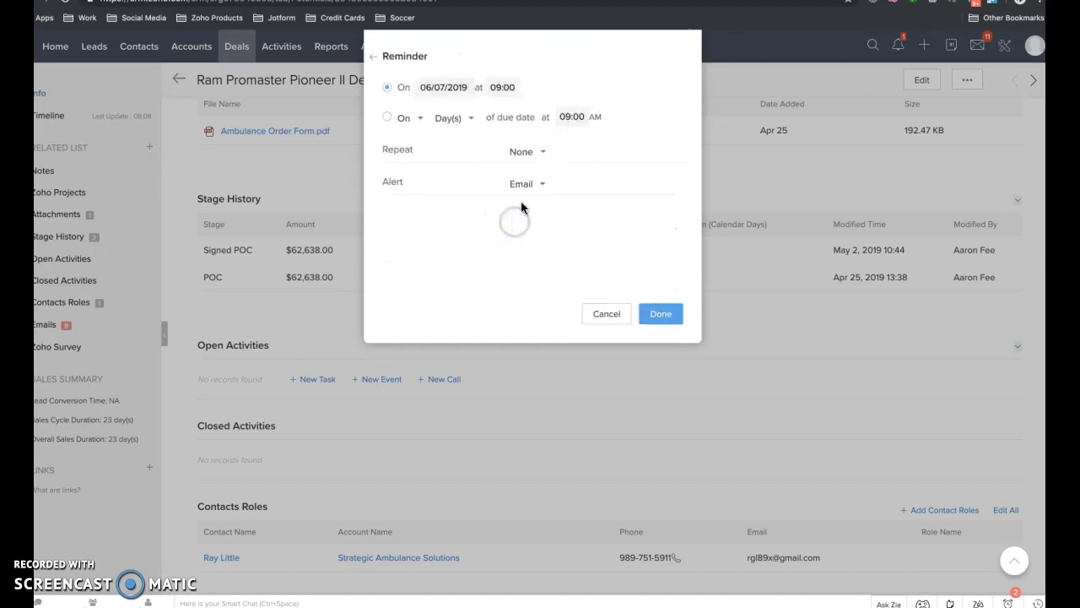
left_click(659, 314)
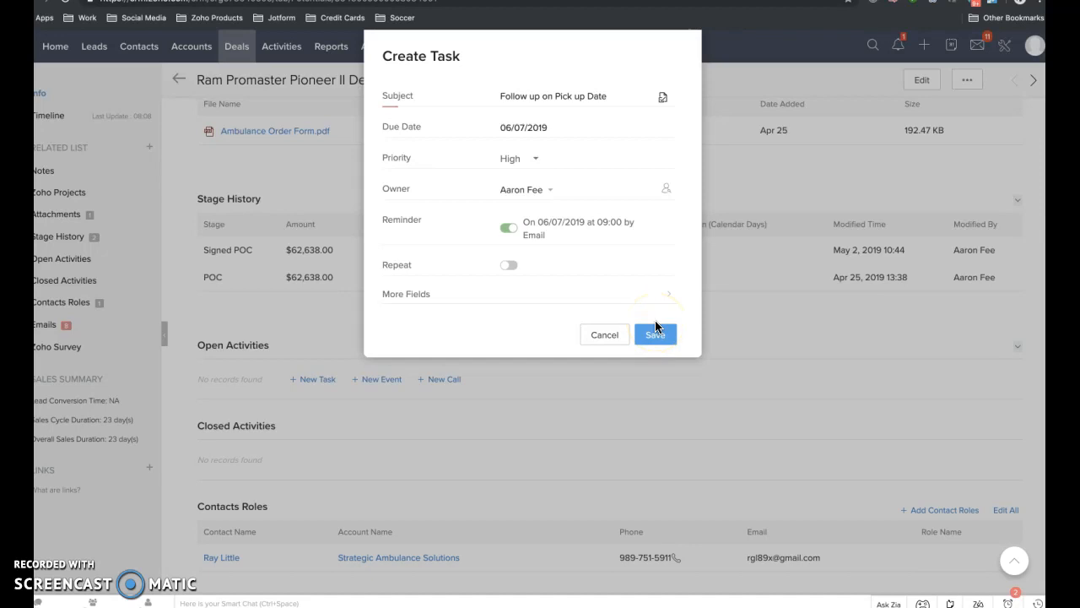
left_click(656, 329)
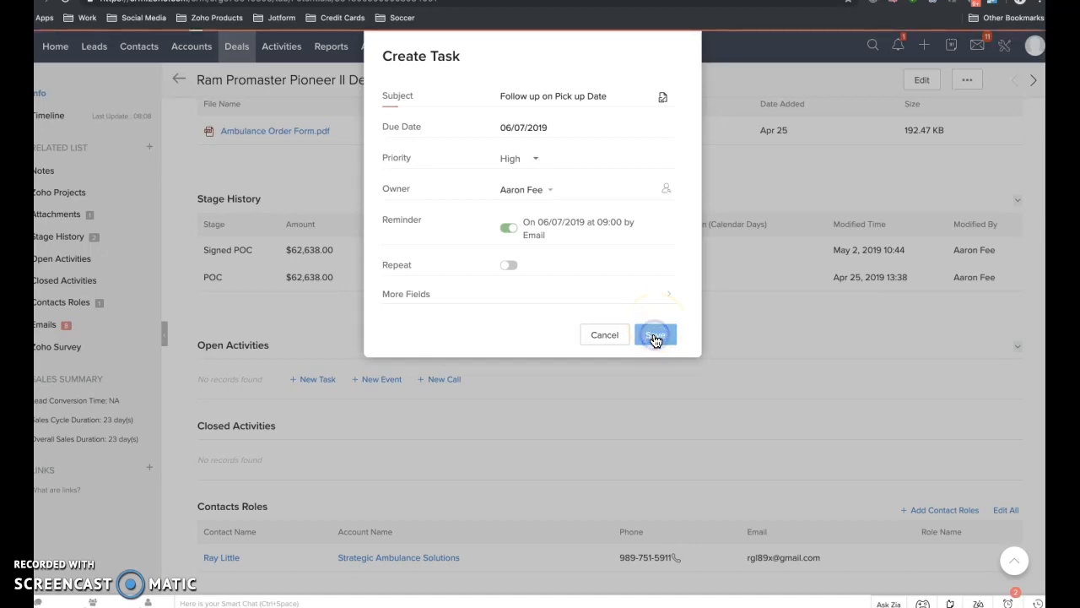
left_click(179, 80)
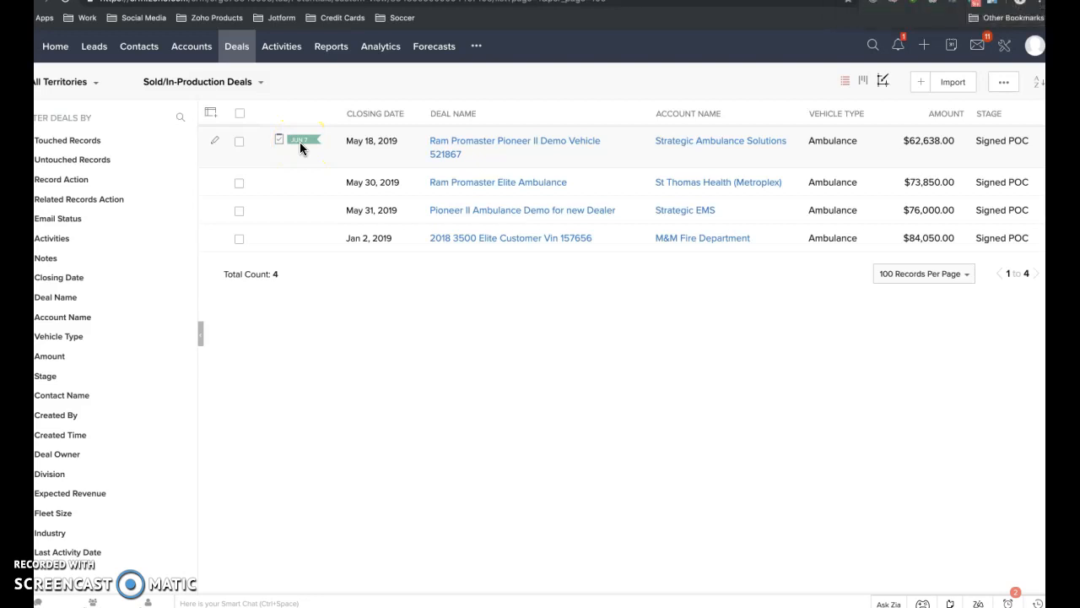
- Start a new task on the Ram Promaster Elite Ambulance deal, with a subject about following up with the colleague "on adding unit to Production"
left_click(487, 186)
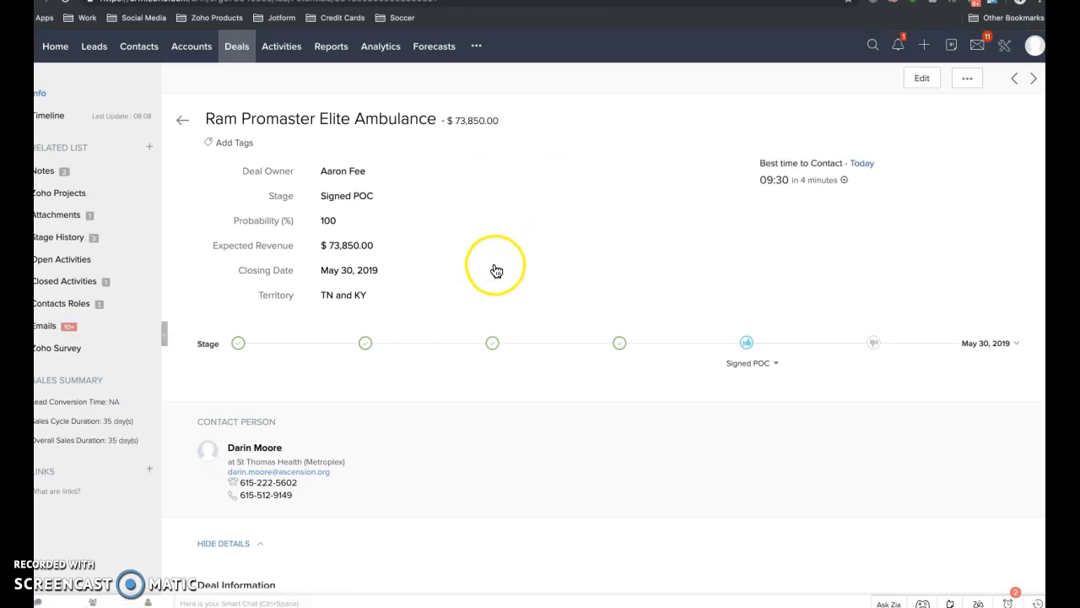
scroll(497, 270, "down", 5)
scroll(497, 270, "down", 7)
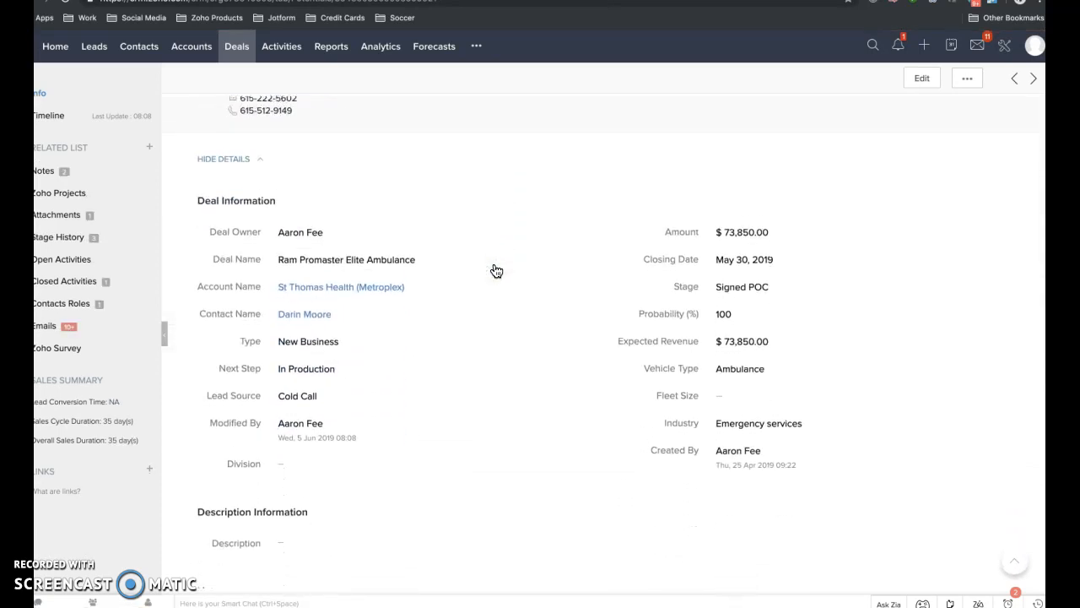
scroll(496, 270, "down", 10)
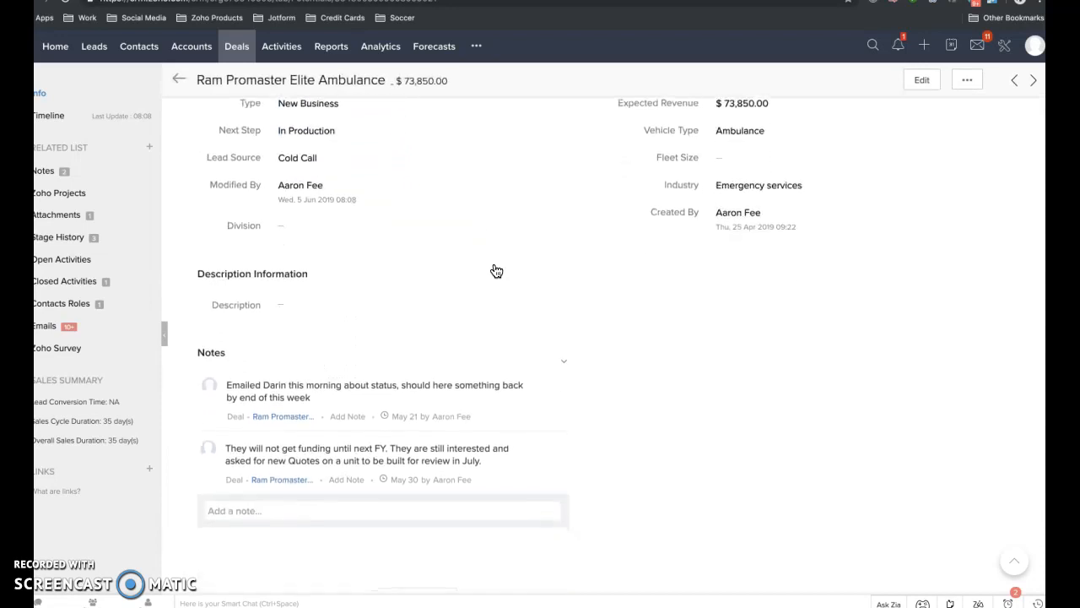
scroll(497, 271, "down", 5)
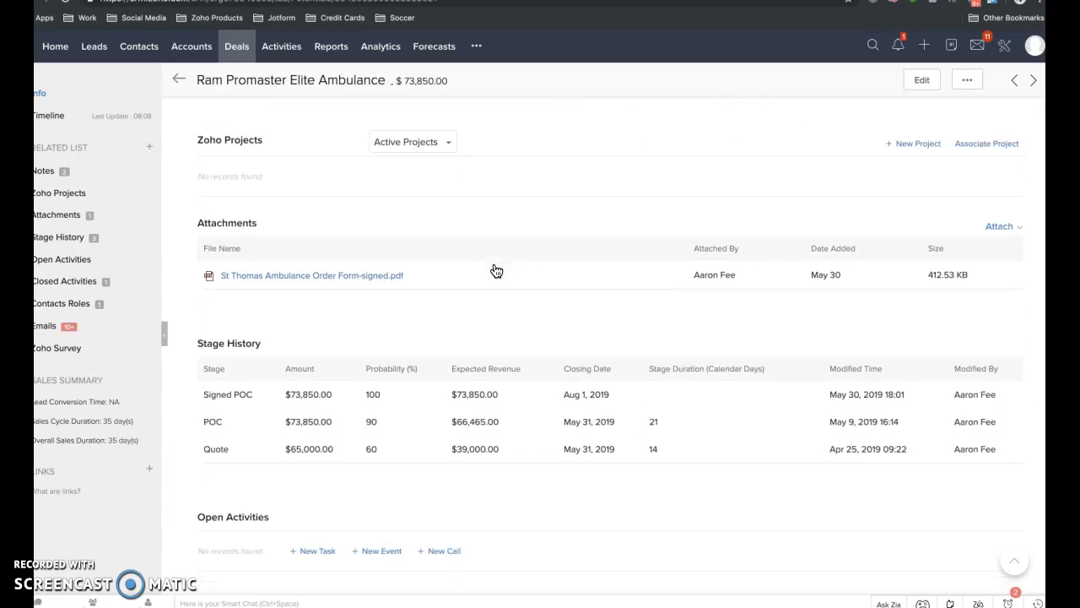
left_click(314, 388)
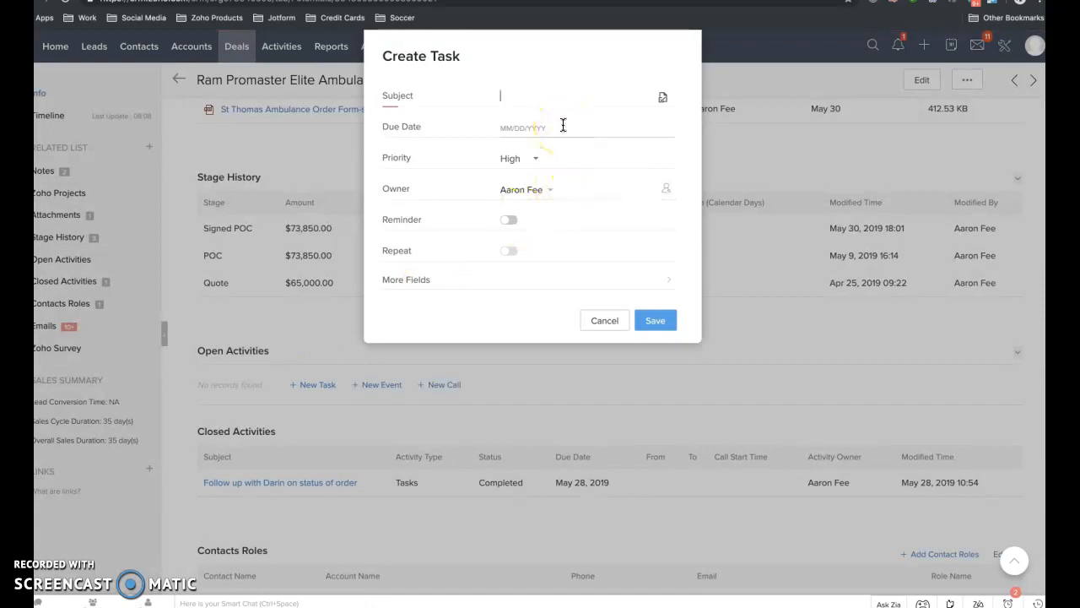
type("Follow up wiht Julie o")
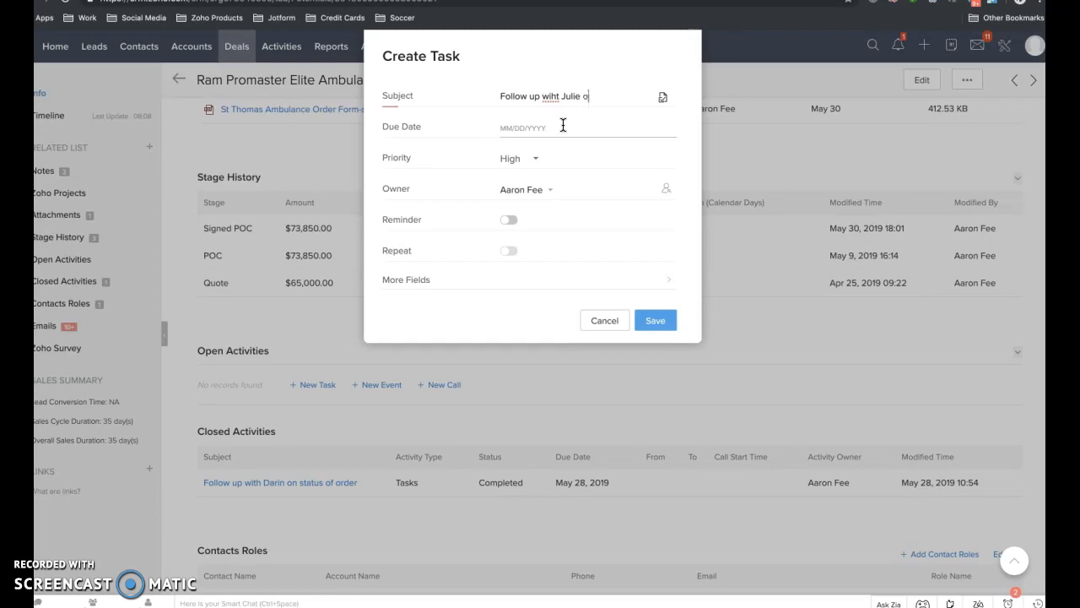
type("n adding unit to Production")
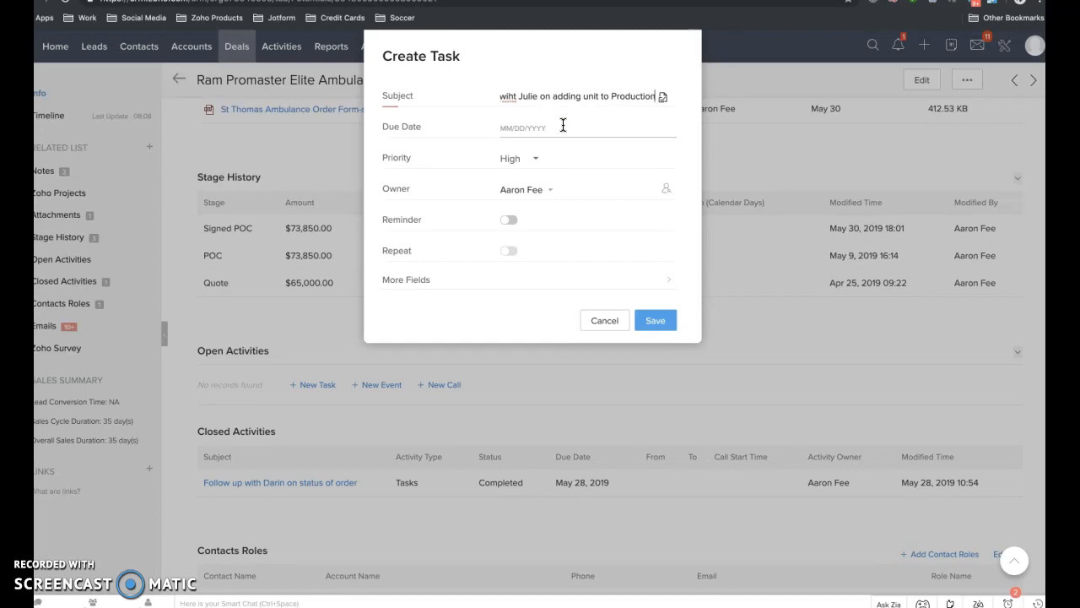
left_click(515, 95)
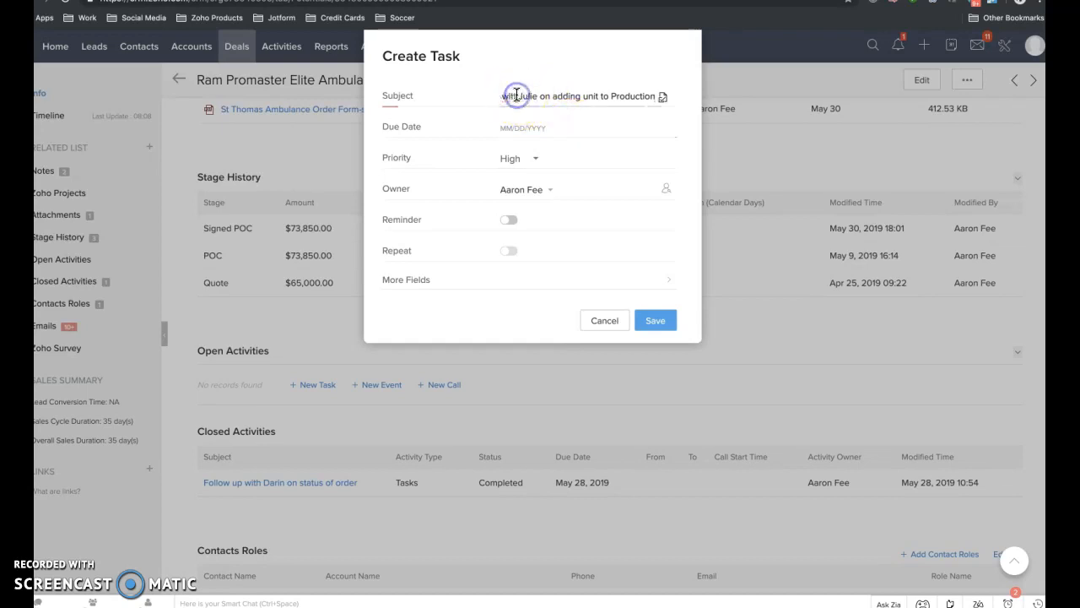
type("th")
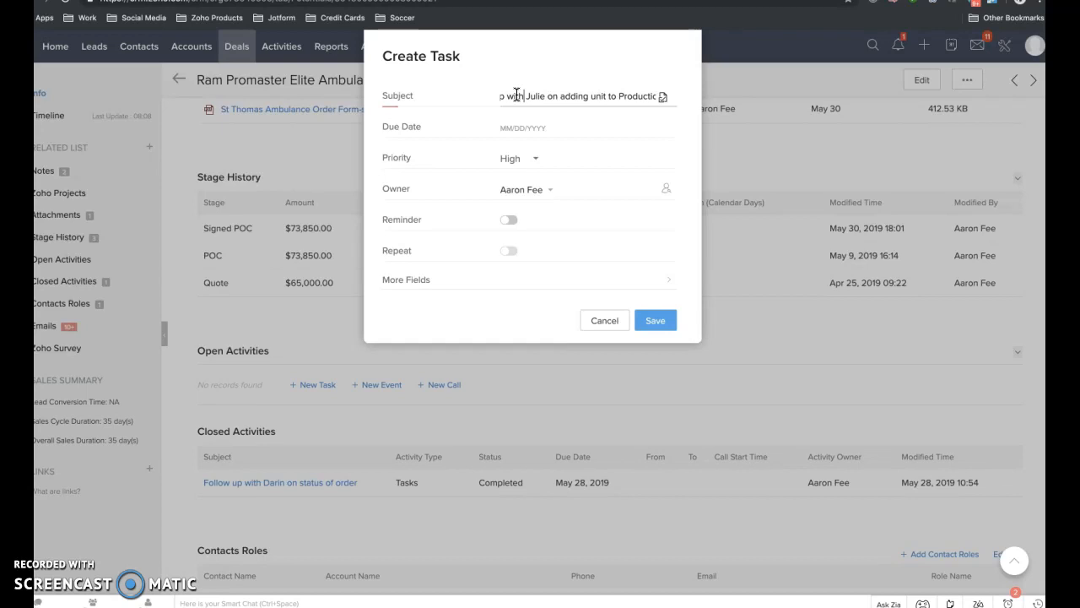
- Set the task's due date to 06/10/2019 with an email reminder at 09:00, save it and return to the deals list
left_click(544, 132)
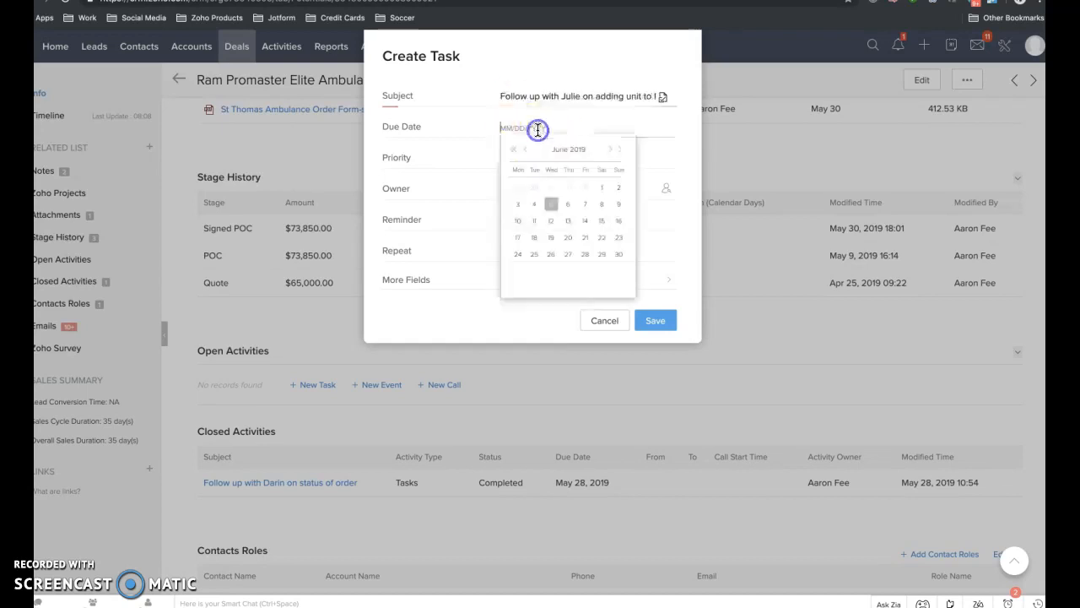
left_click(571, 204)
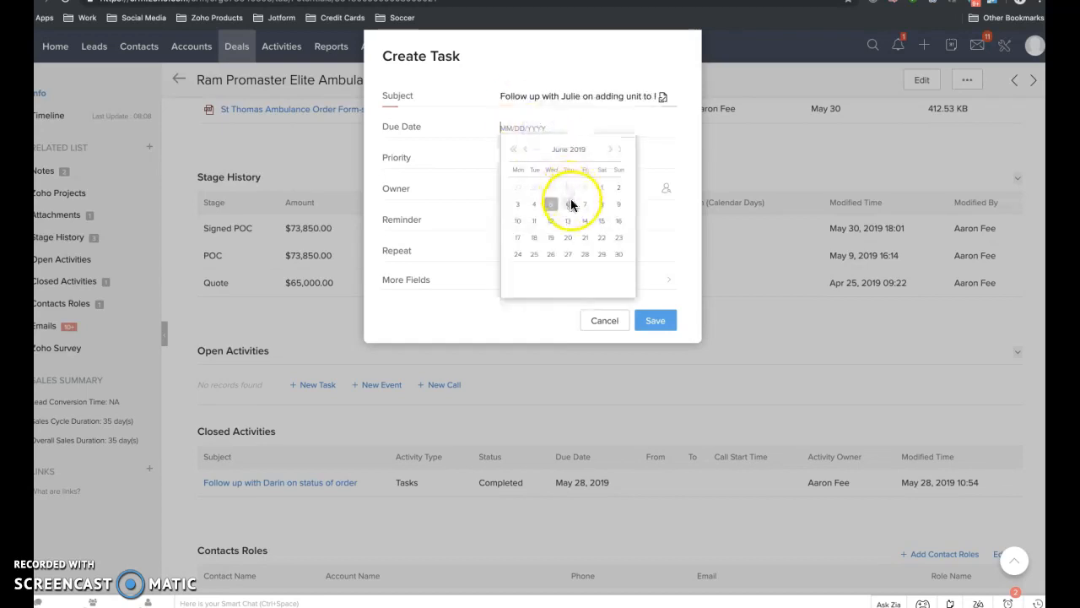
left_click(517, 222)
left_click(511, 219)
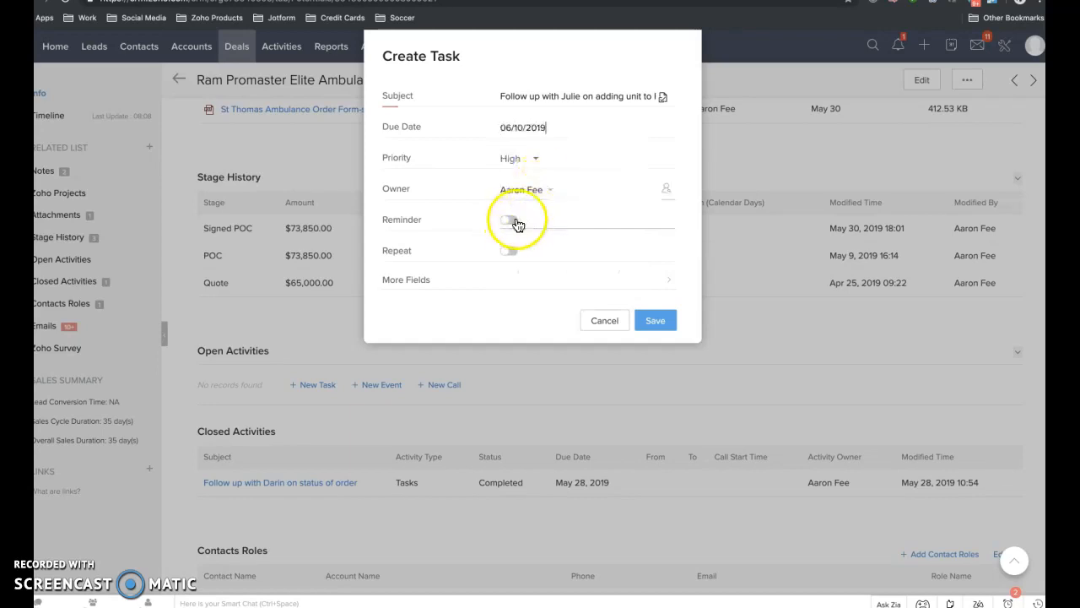
left_click(661, 313)
left_click(656, 336)
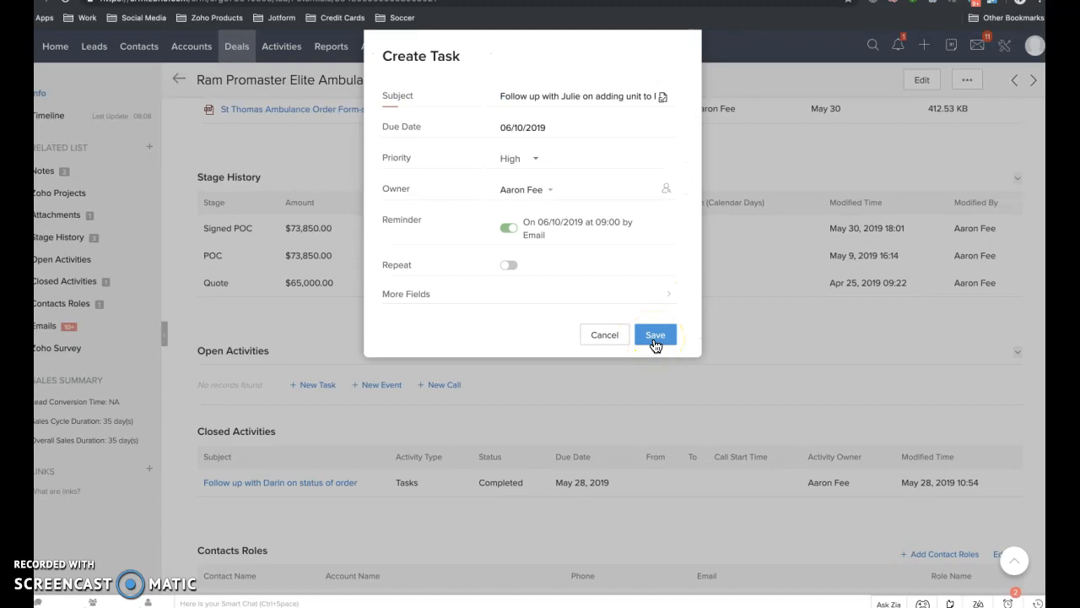
left_click(656, 336)
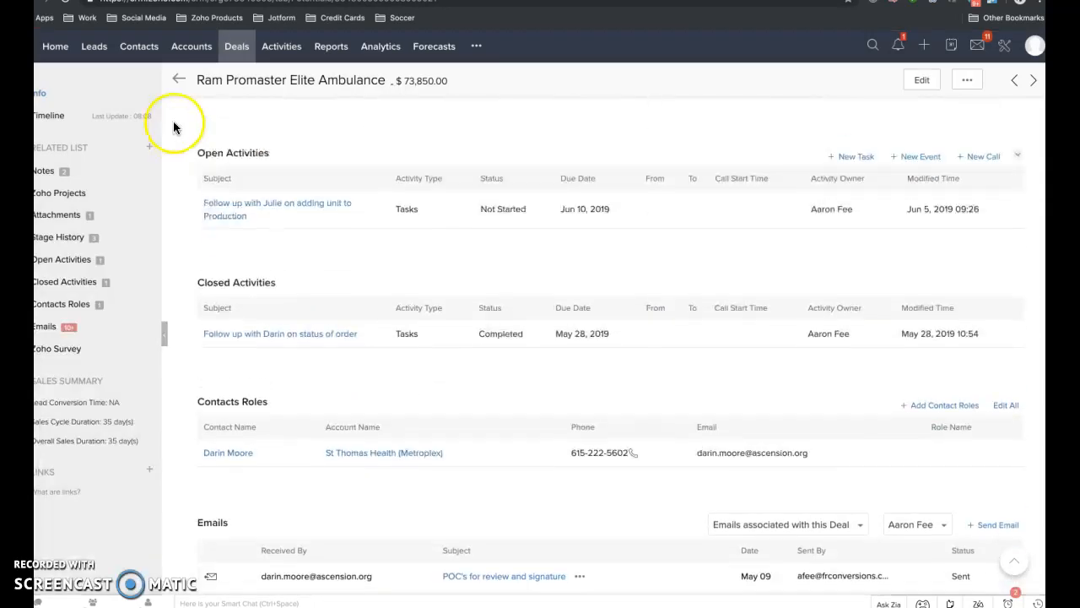
left_click(179, 80)
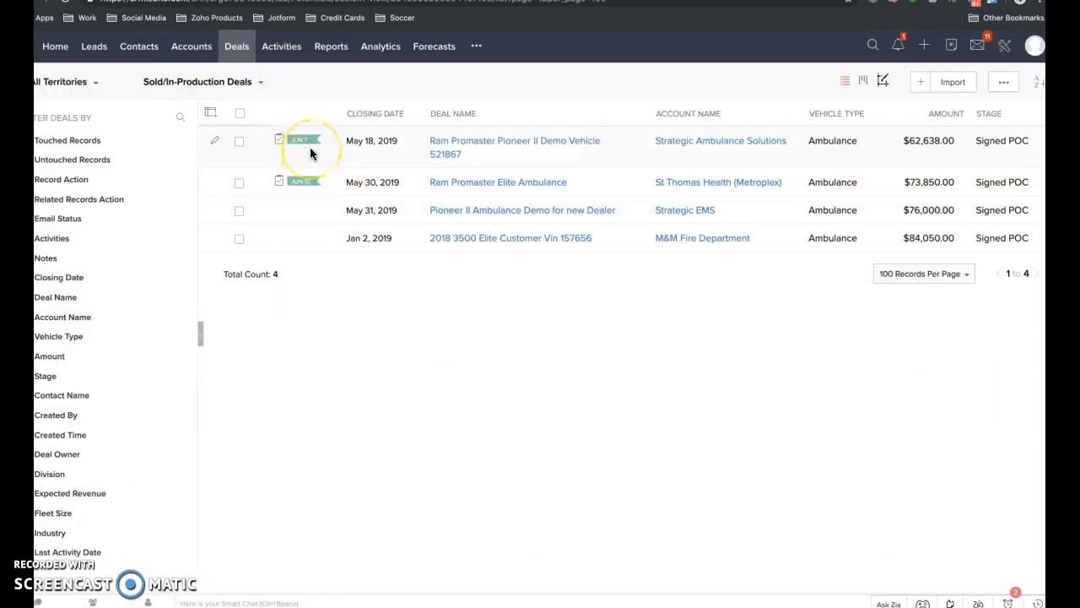
left_click(306, 192)
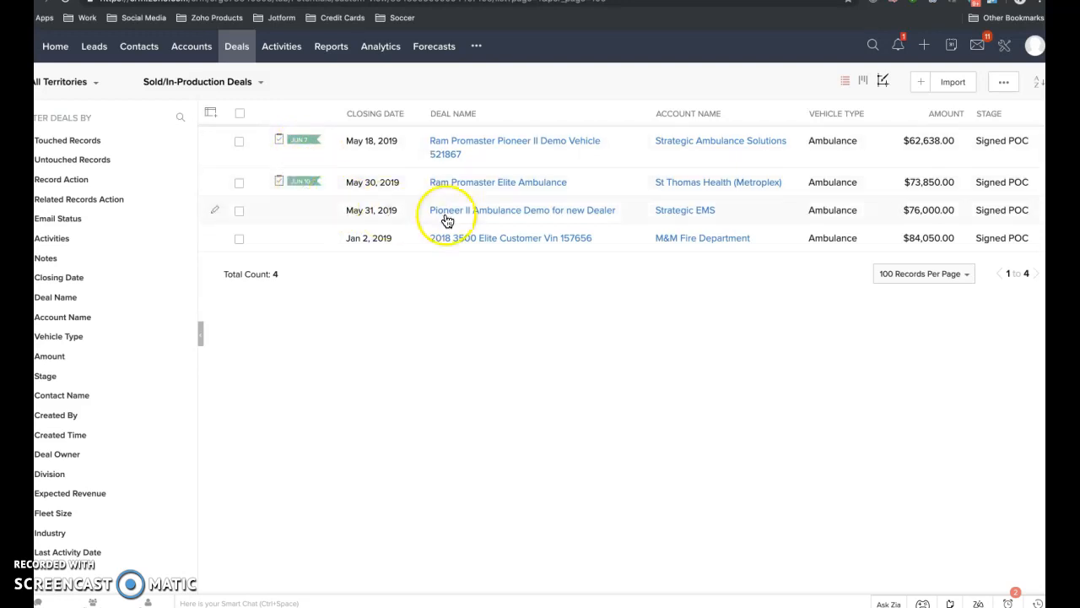
- Start a new open-activity task on the Pioneer II Ambulance Demo for new Dealer deal with the subject "Follow up on Status on Production"
left_click(479, 211)
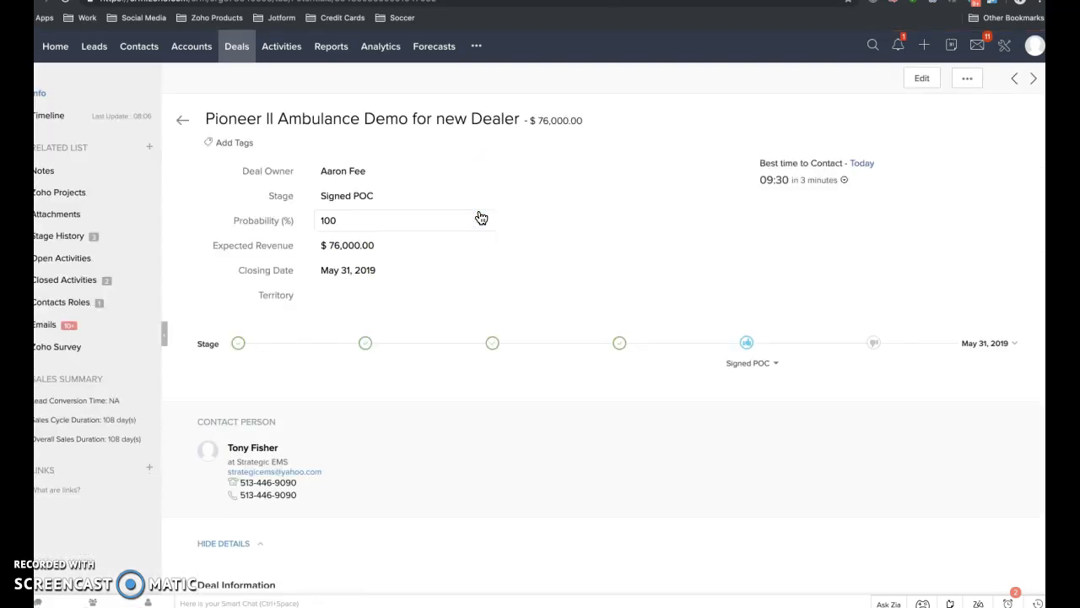
scroll(475, 409, "down", 10)
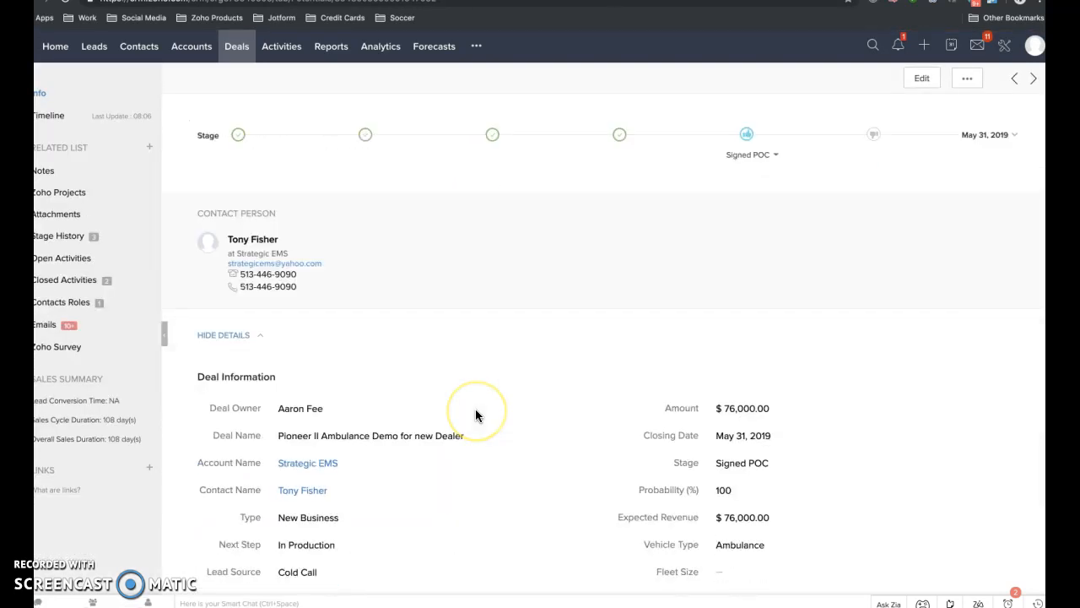
scroll(476, 409, "down", 5)
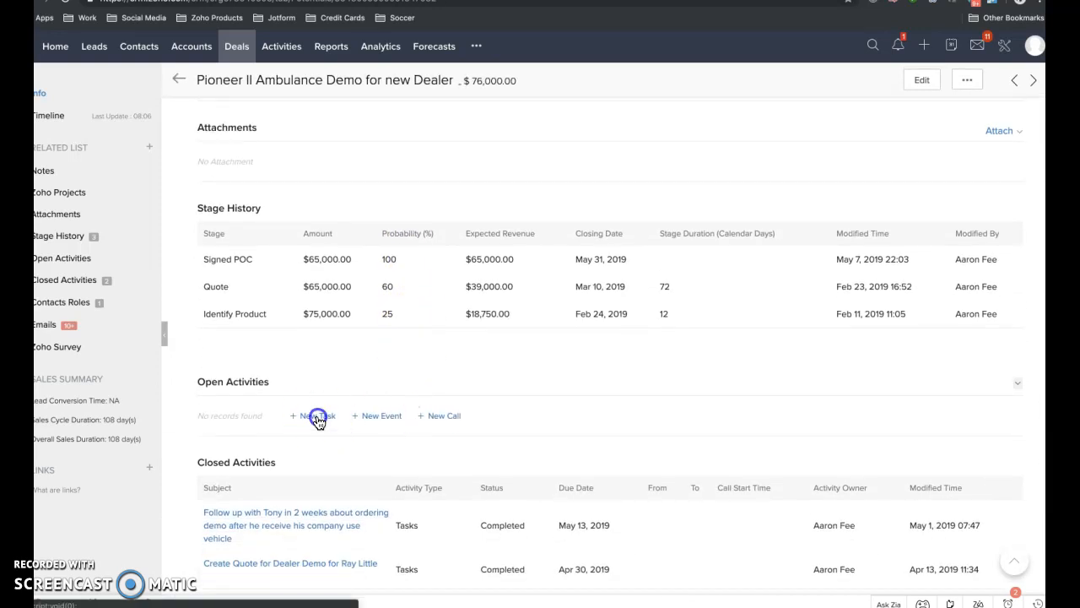
left_click(315, 413)
left_click(502, 95)
type("F")
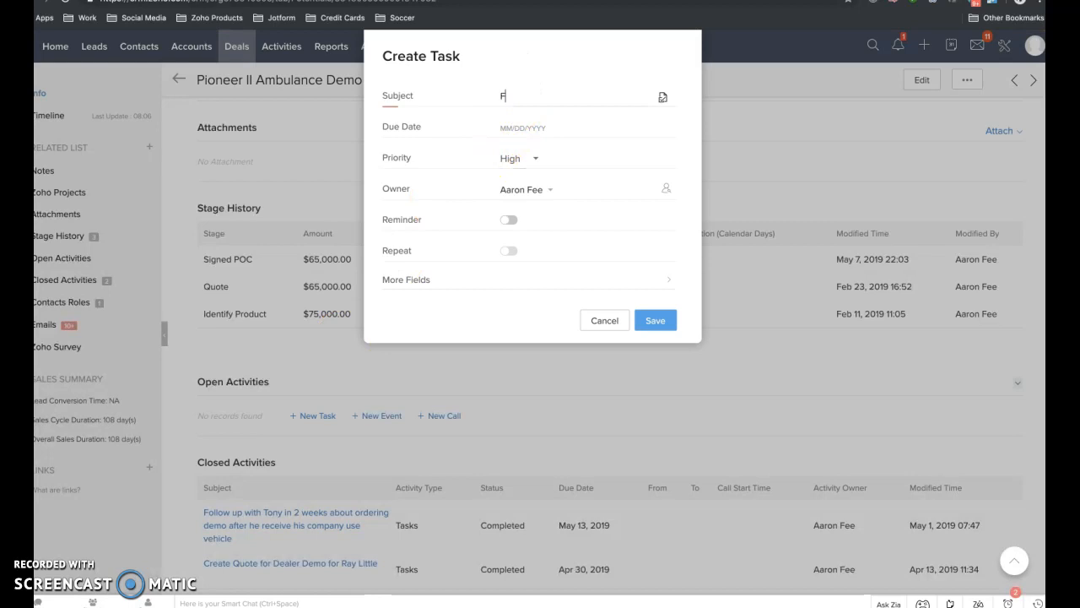
type("ollow up on Satus on Prictuo")
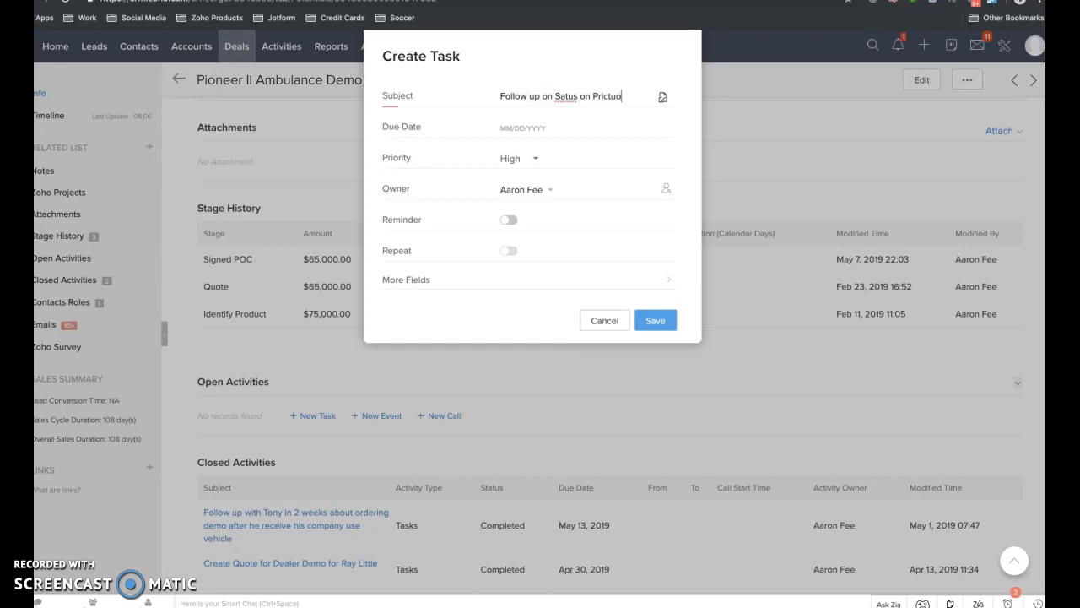
key("BackSpace")
key("BackSpace")
key("BackSpace")
key("BackSpace")
key("BackSpace")
type("odu ct")
key("BackSpace")
key("BackSpace")
key("BackSpace")
type("ction")
left_click(560, 96)
type("t")
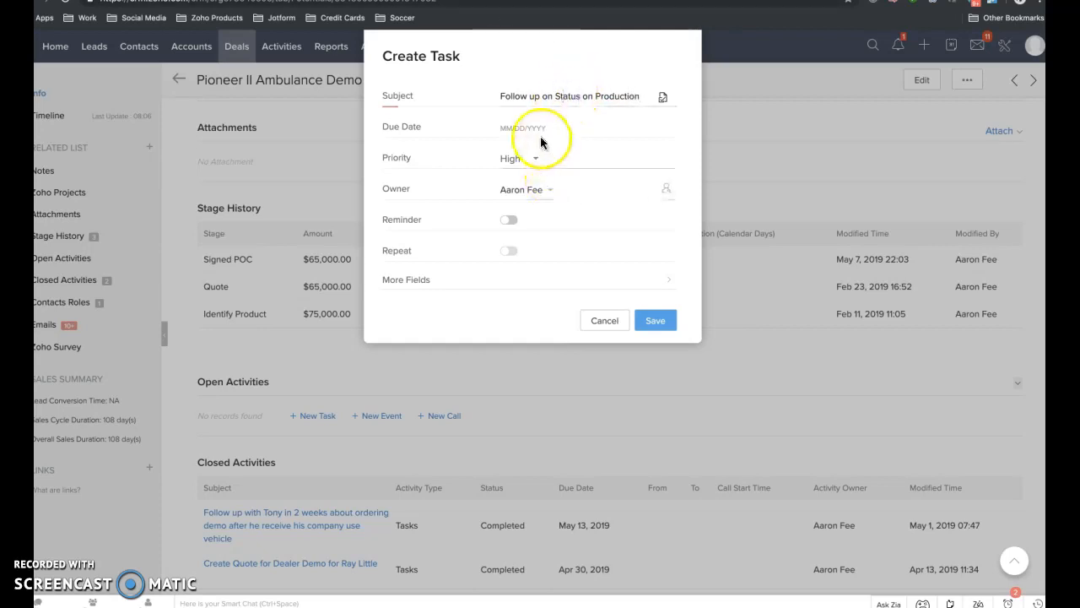
- Set the task's due date to 06/24/2019 with an email reminder at 09:00, save it and return to the deals list
left_click(535, 128)
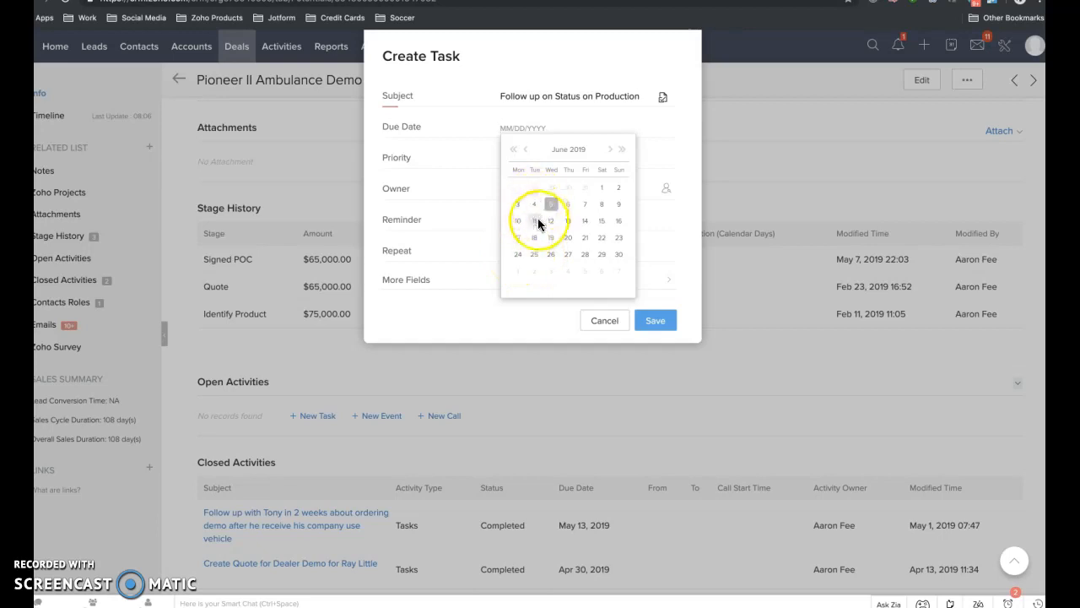
left_click(516, 256)
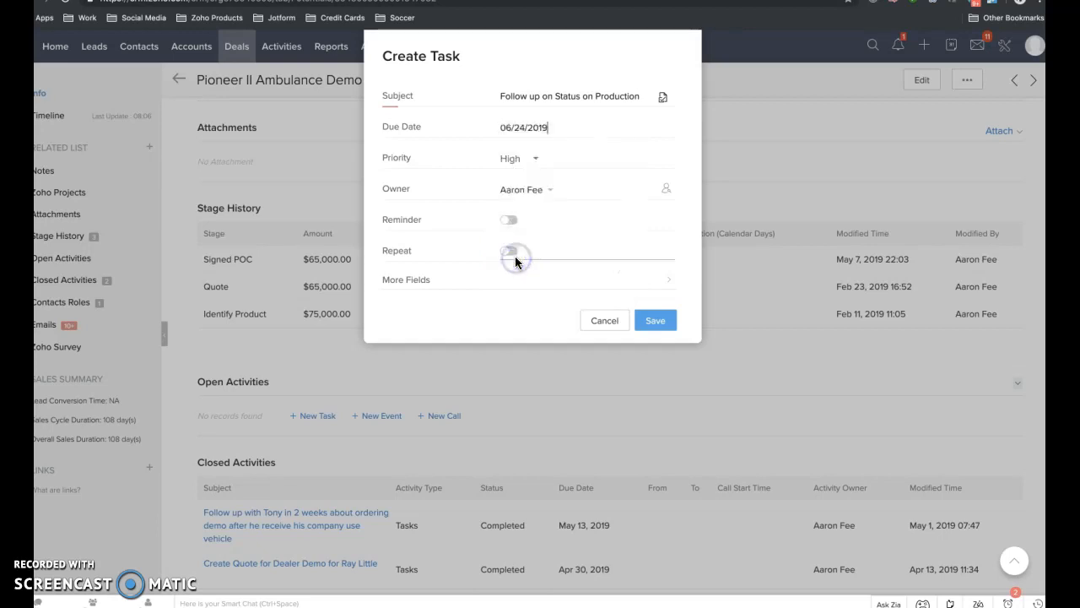
left_click(516, 218)
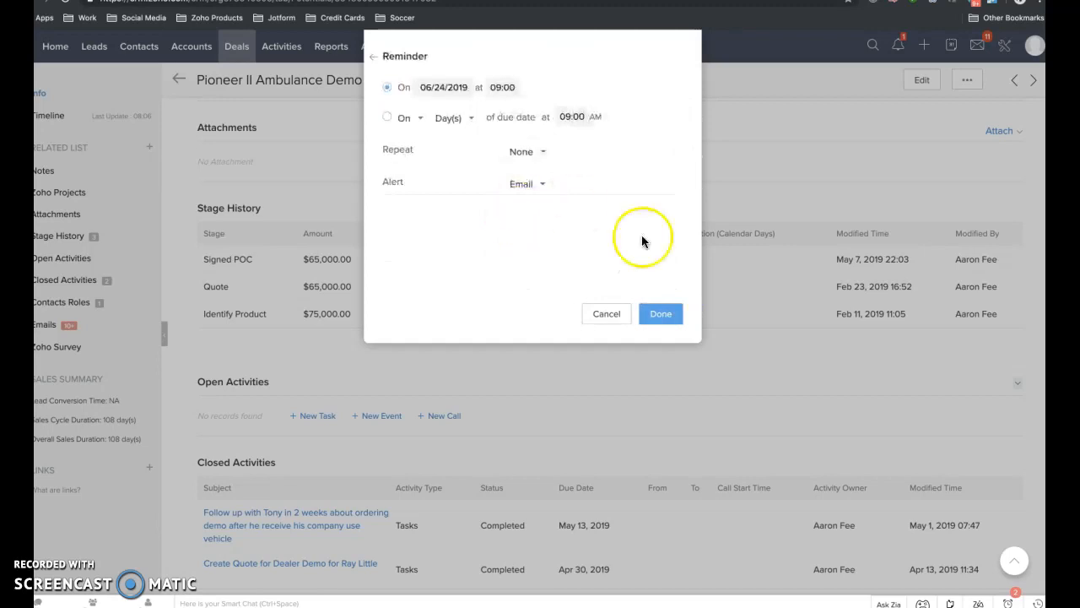
left_click(655, 323)
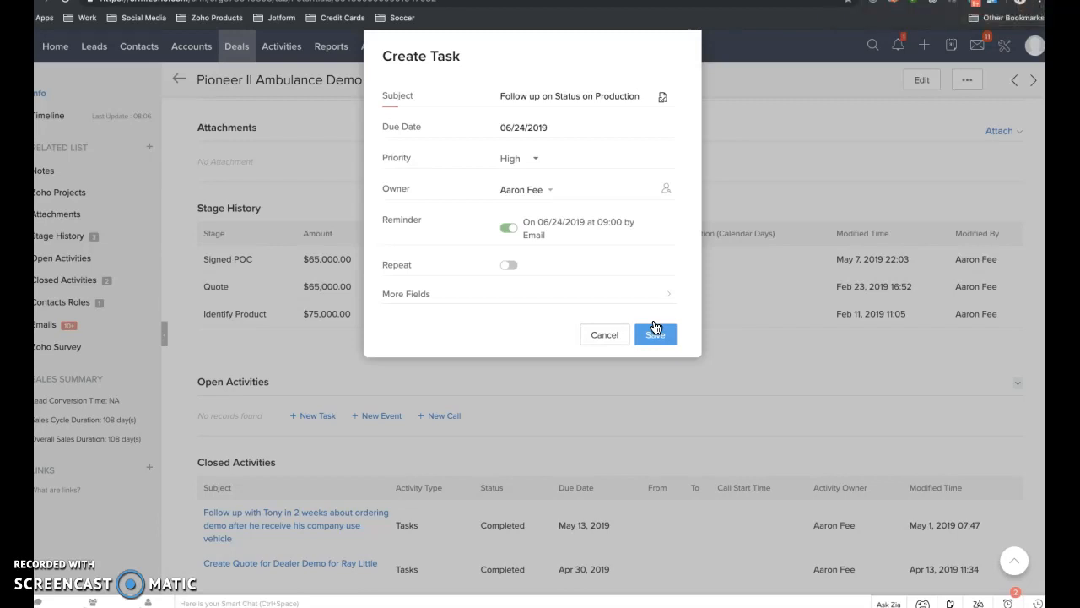
left_click(655, 334)
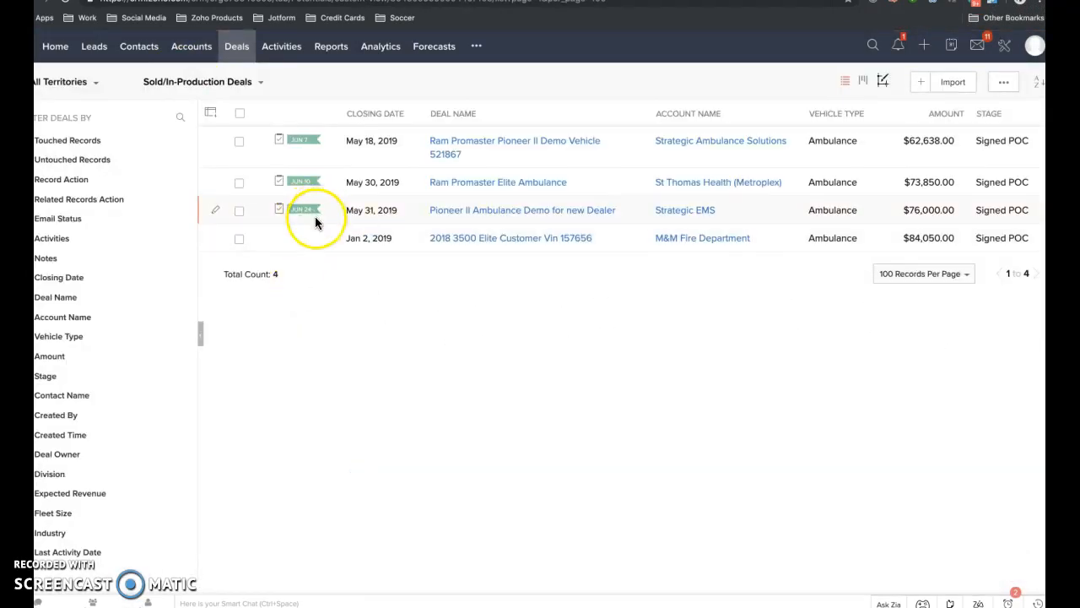
- Start a new open-activity task on the 2018 3500 Elite deal with the subject "Follow up with Customer on Delivery"
mouse_move(308, 218)
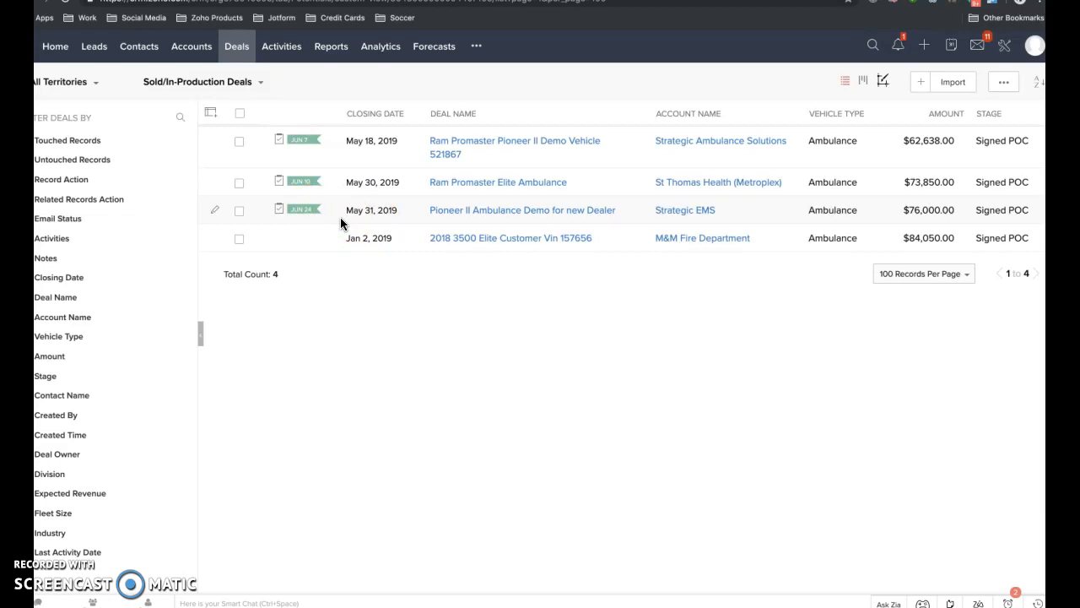
left_click(475, 239)
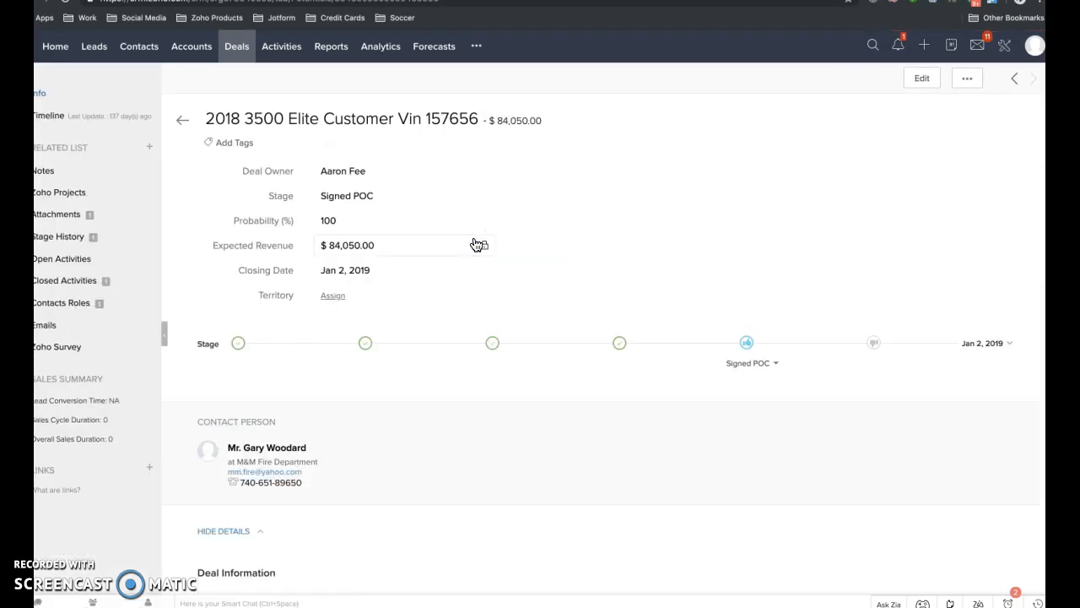
scroll(471, 358, "down", 3)
scroll(471, 359, "down", 10)
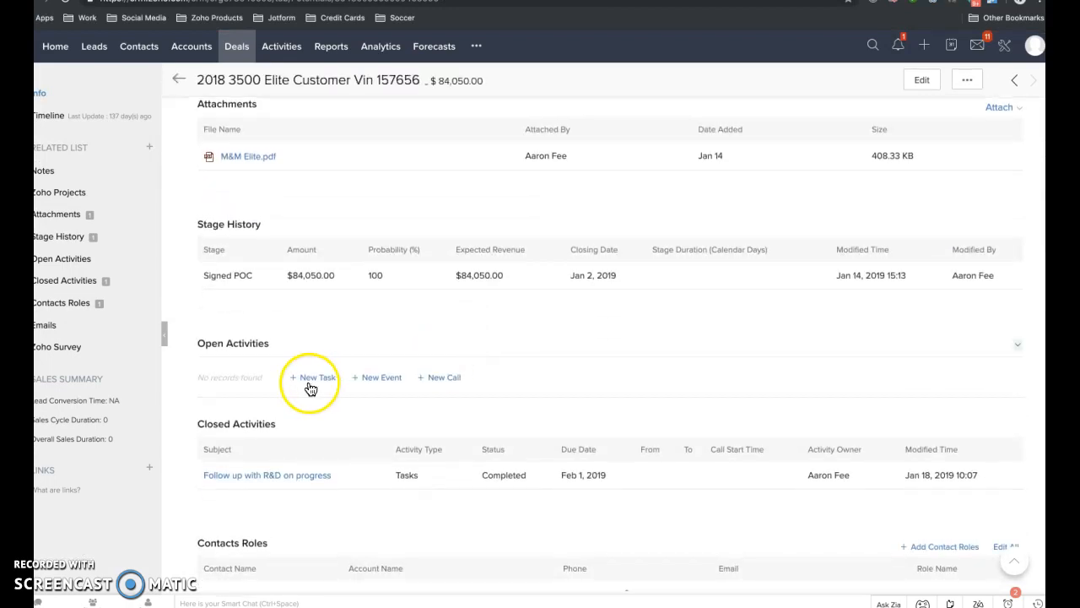
left_click(311, 376)
left_click(508, 100)
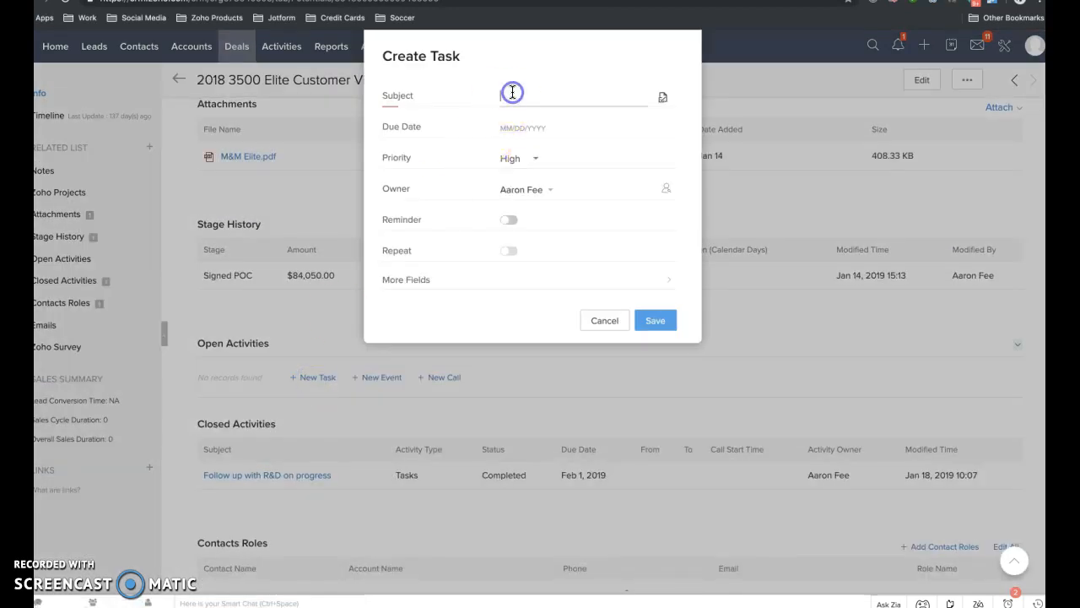
type("Follow up")
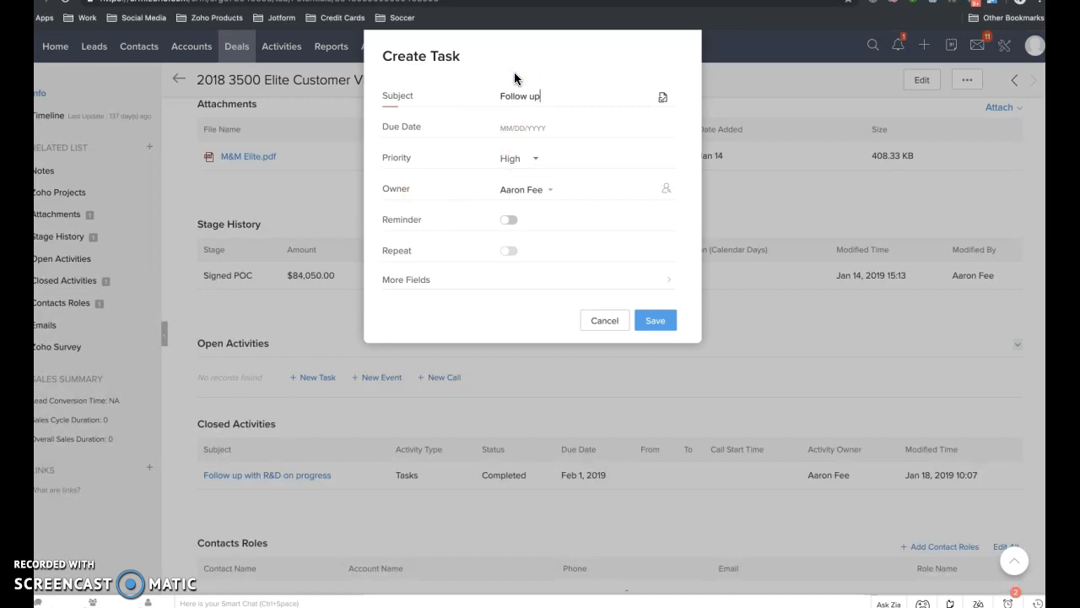
type(" with ")
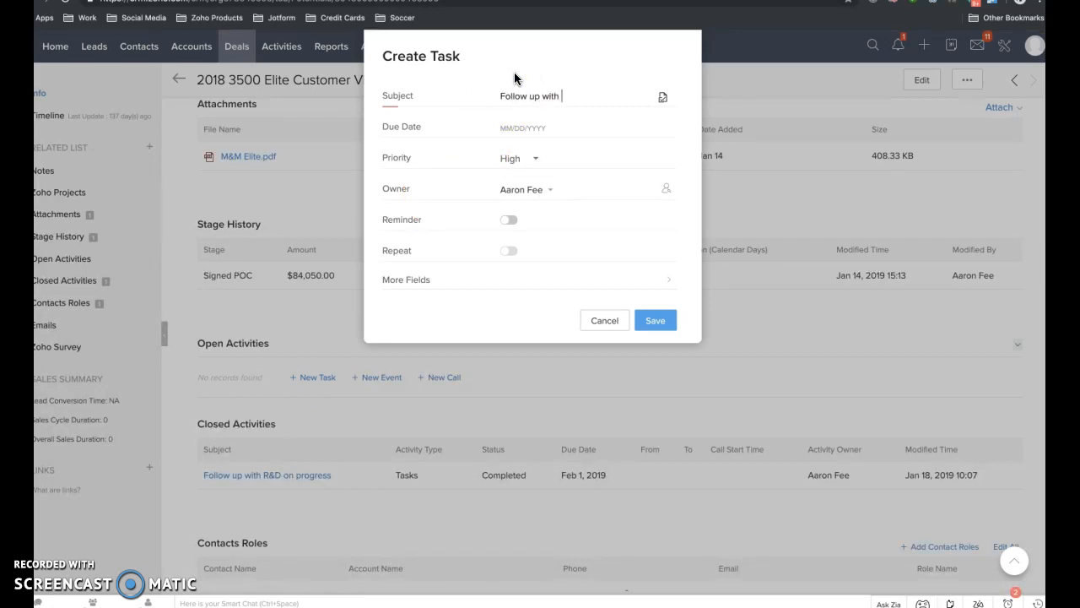
type("Customer on Del;ivery")
left_click(506, 108)
key("BackSpace")
key("BackSpace")
key("BackSpace")
key("BackSpace")
key("BackSpace")
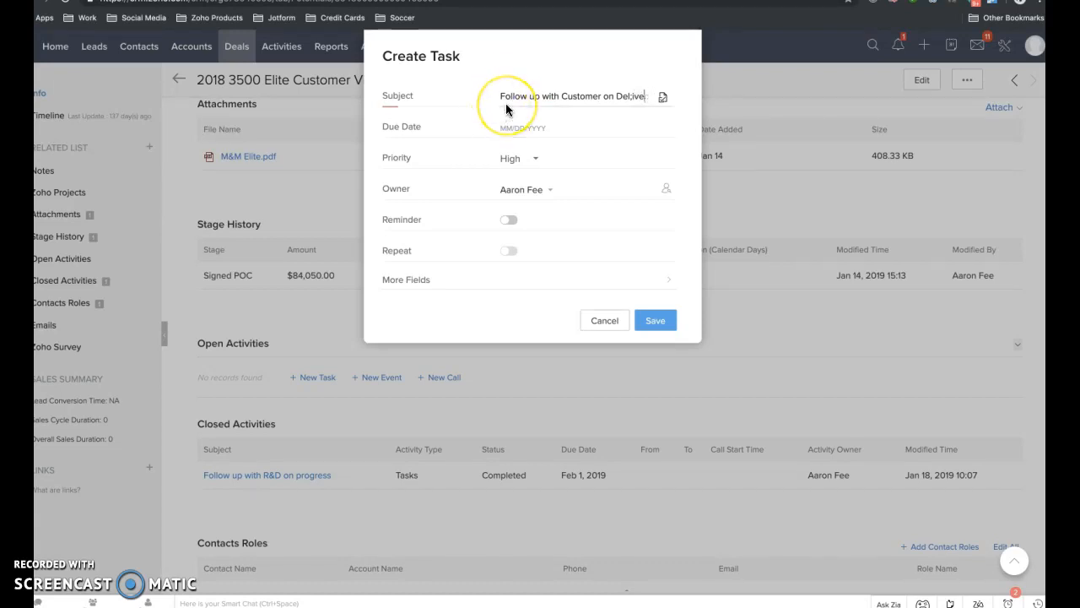
type("ivery")
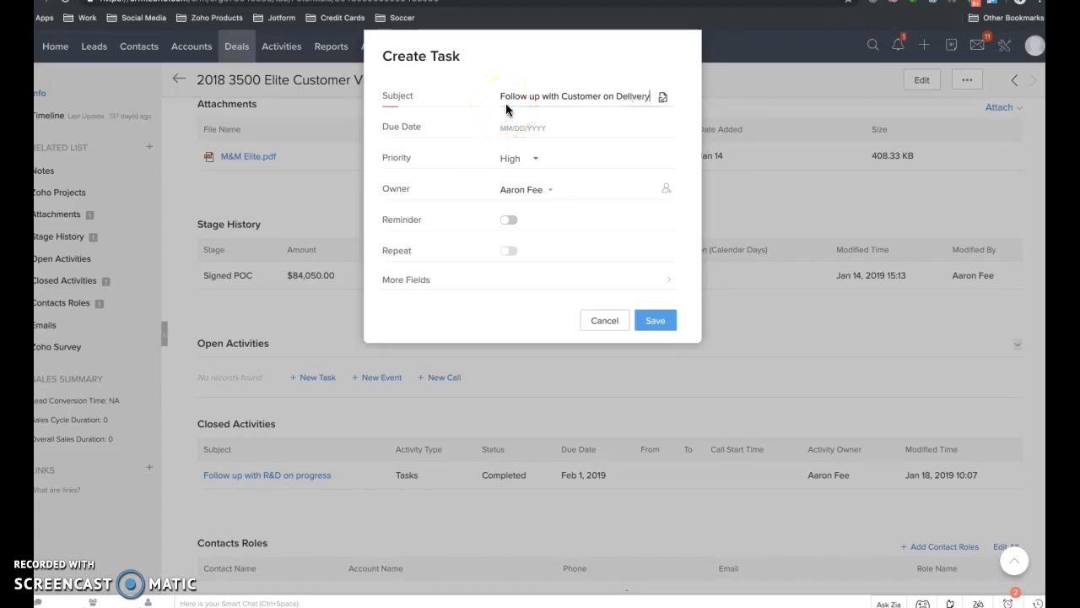
- Set the task's due date to 06/07/2019 with an email reminder at 09:00, save it and go back to the deals list
left_click(531, 131)
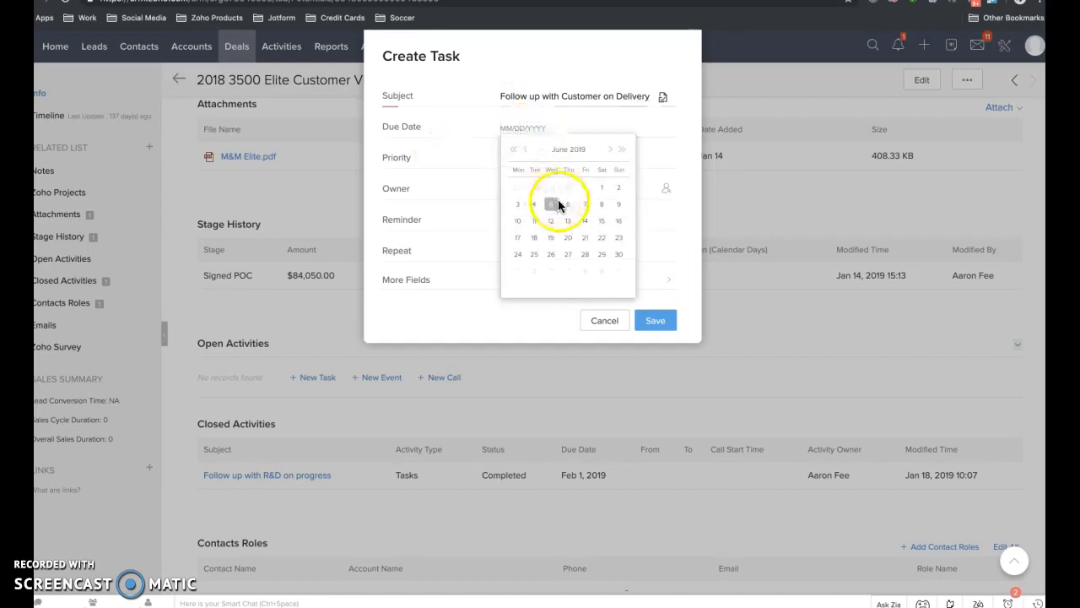
left_click(588, 207)
left_click(516, 220)
left_click(656, 311)
left_click(655, 334)
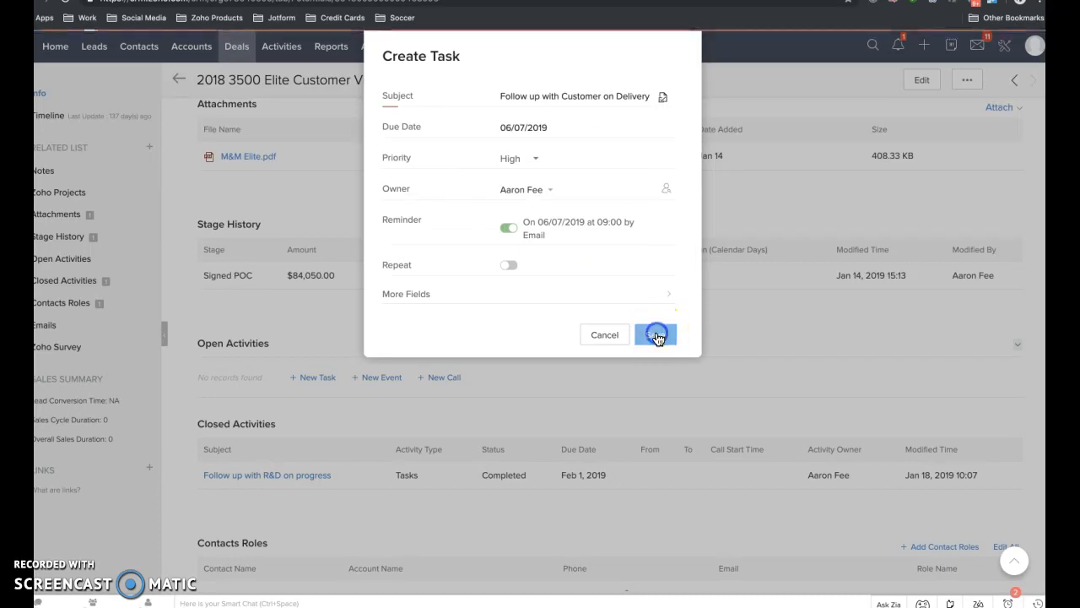
scroll(658, 338, "down", 1)
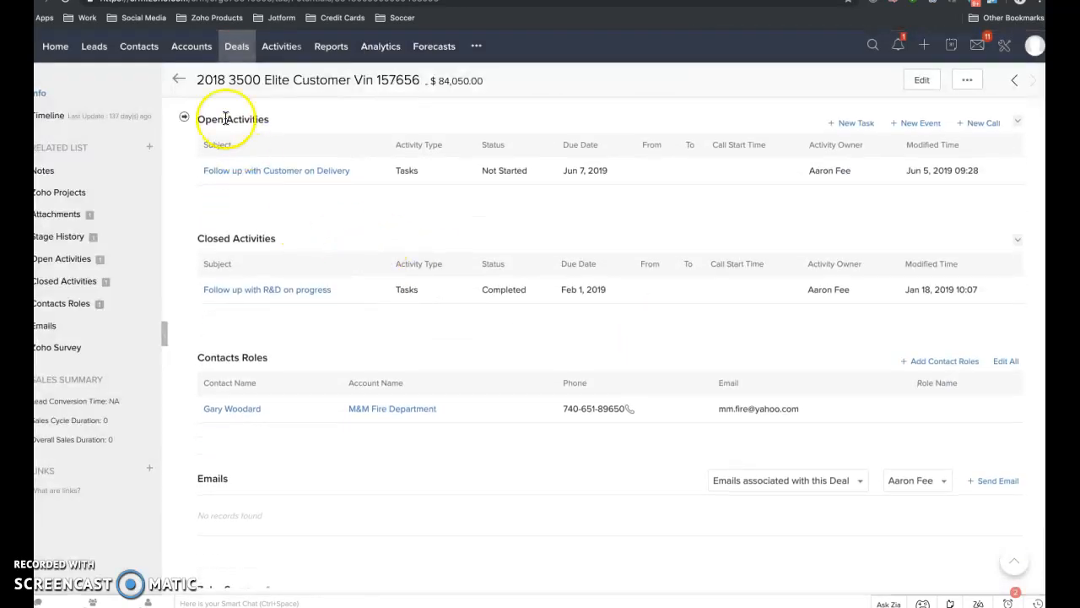
left_click(179, 80)
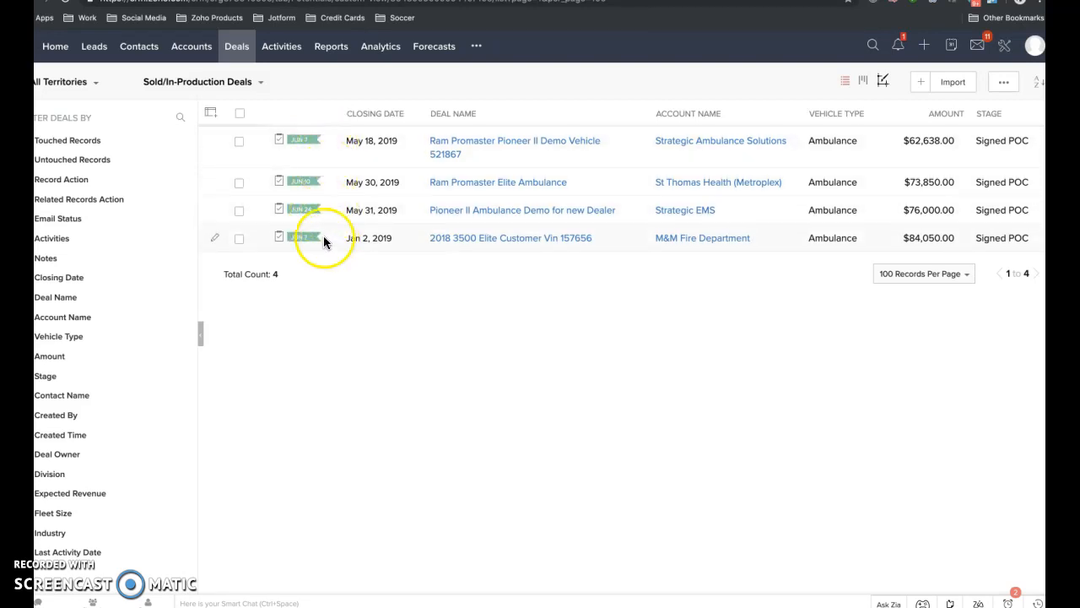
- Switch the deals list to the Pending/Open Deals view and look through its deals and their follow-up task flags
left_click(260, 83)
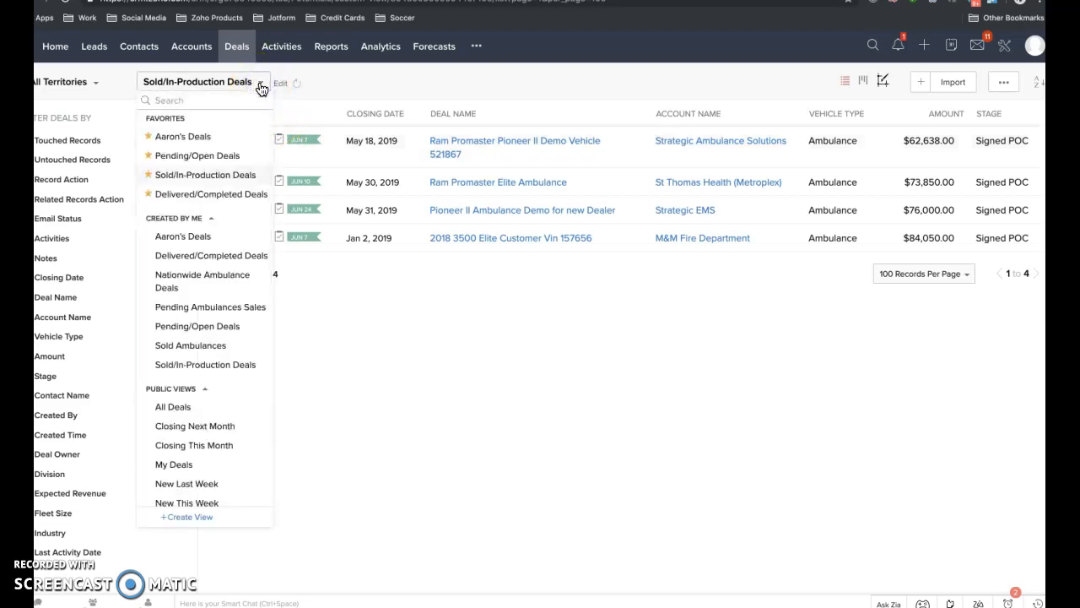
left_click(214, 163)
left_click(214, 160)
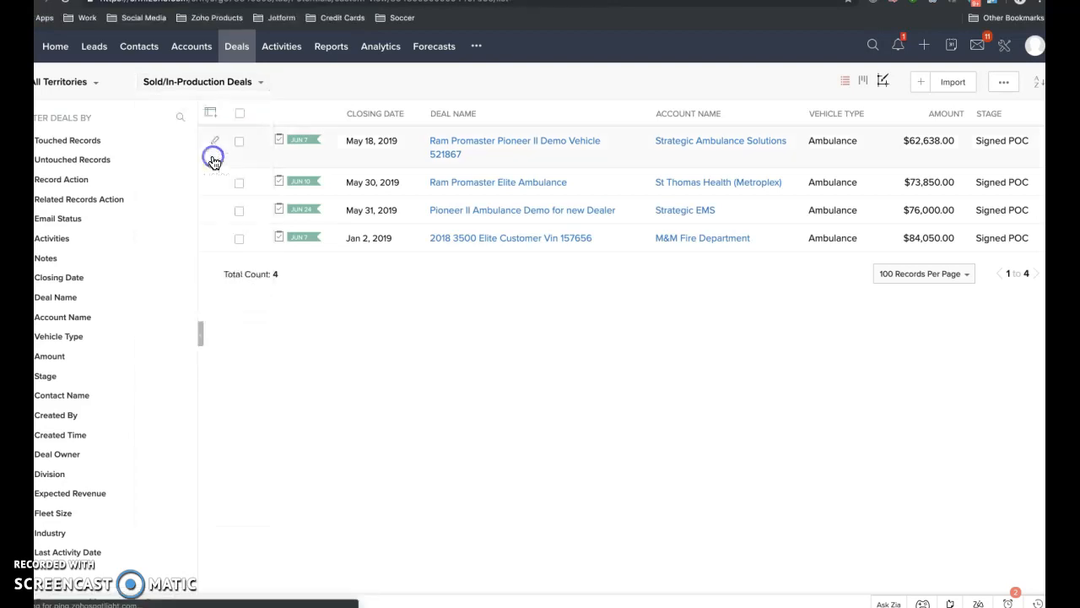
left_click(396, 194)
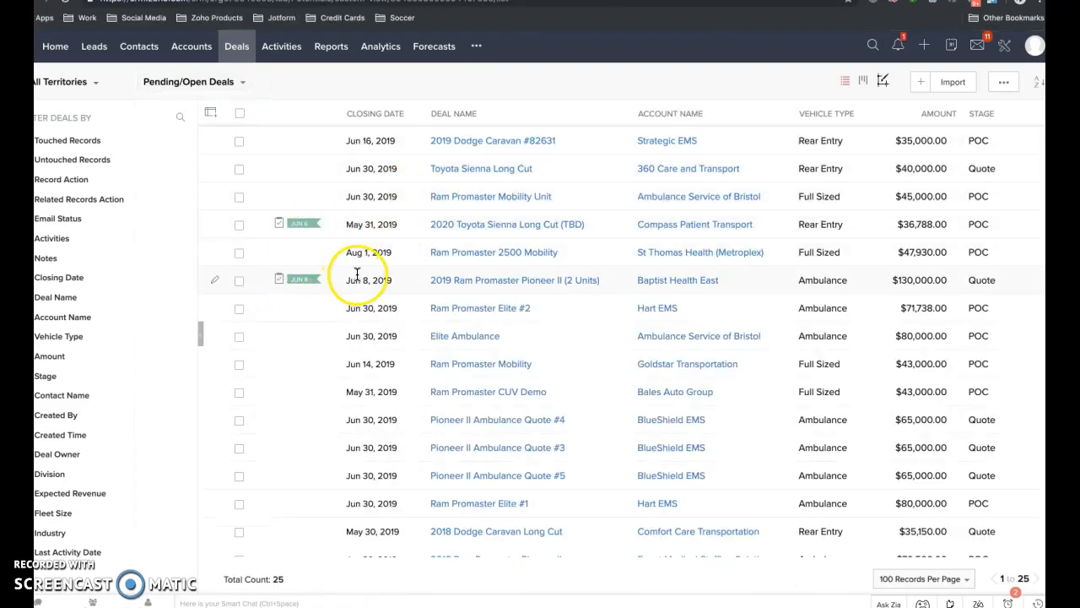
scroll(446, 385, "down", 5)
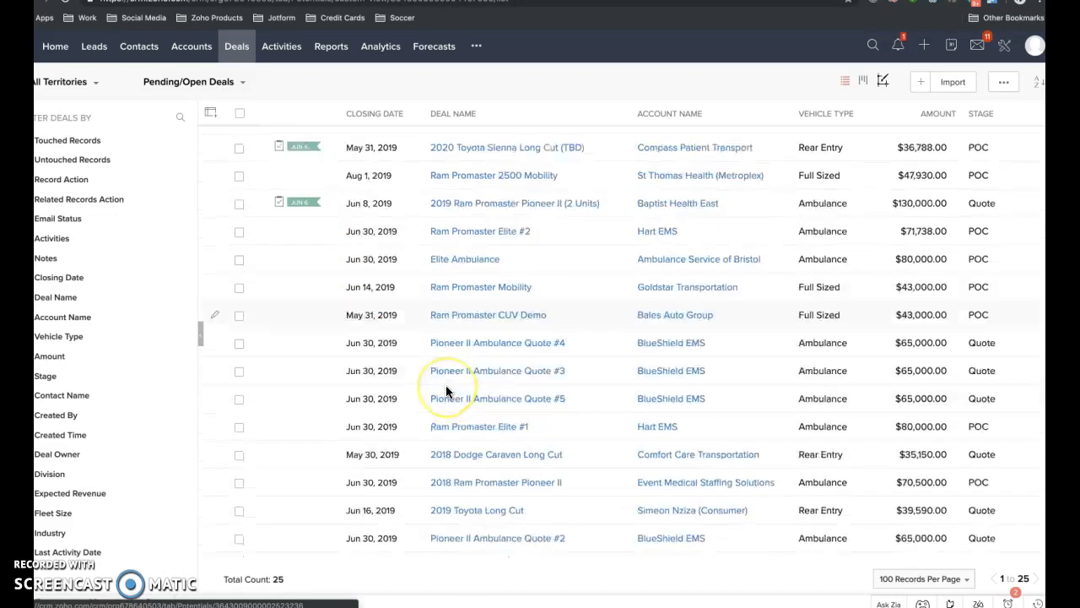
scroll(445, 385, "up", 5)
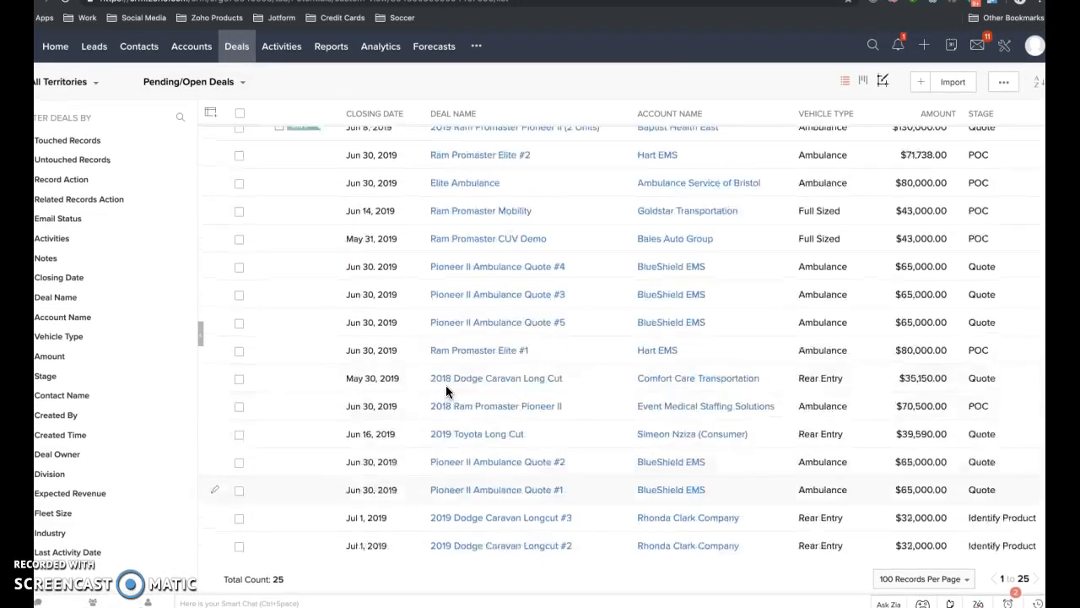
scroll(446, 385, "down", 3)
scroll(446, 384, "up", 3)
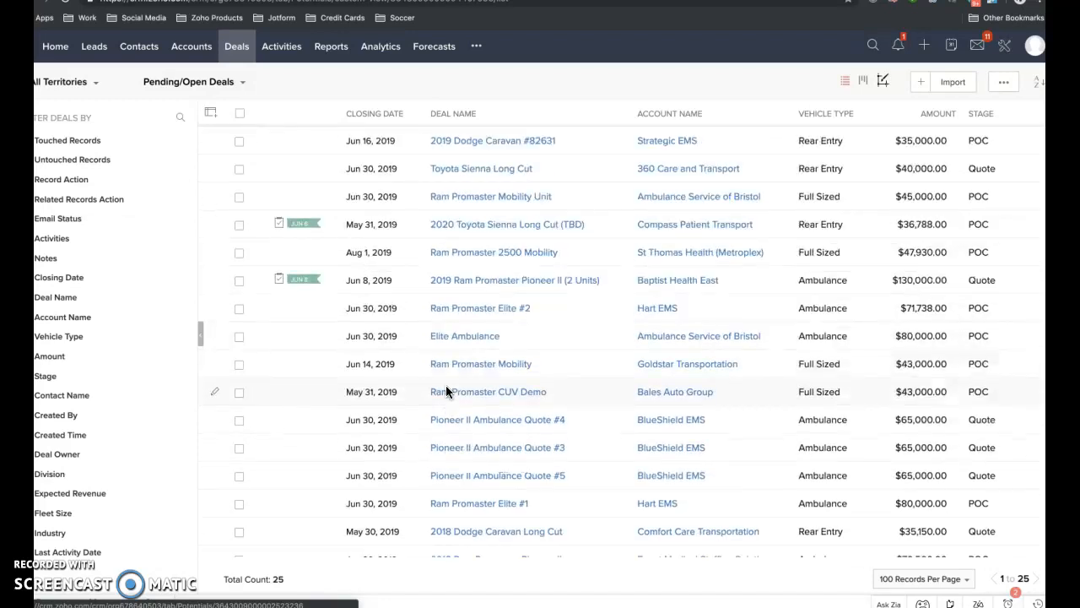
- Open the list of available deal views
left_click(243, 85)
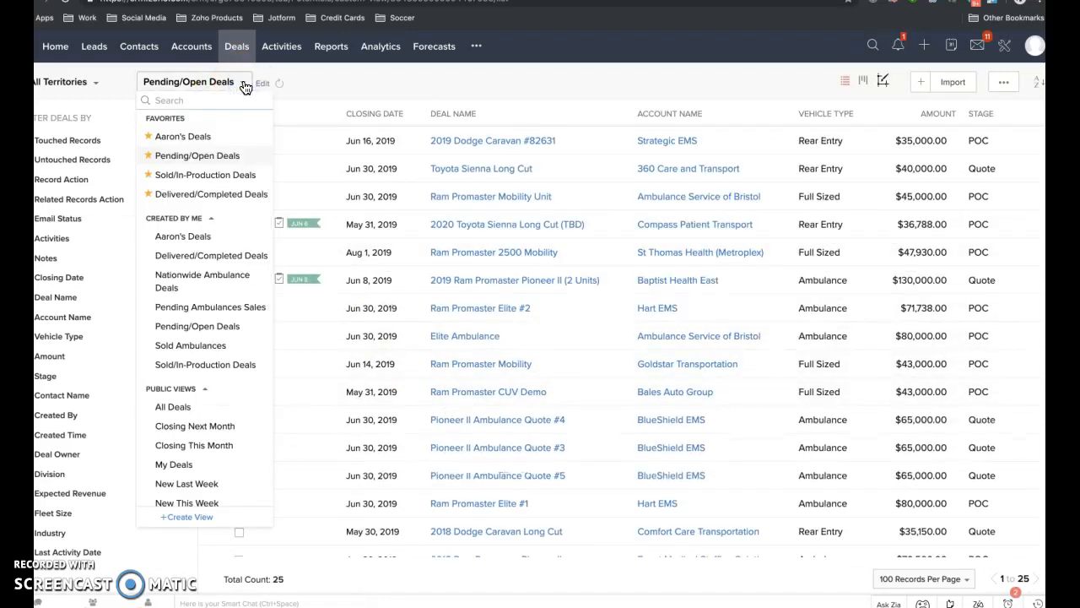